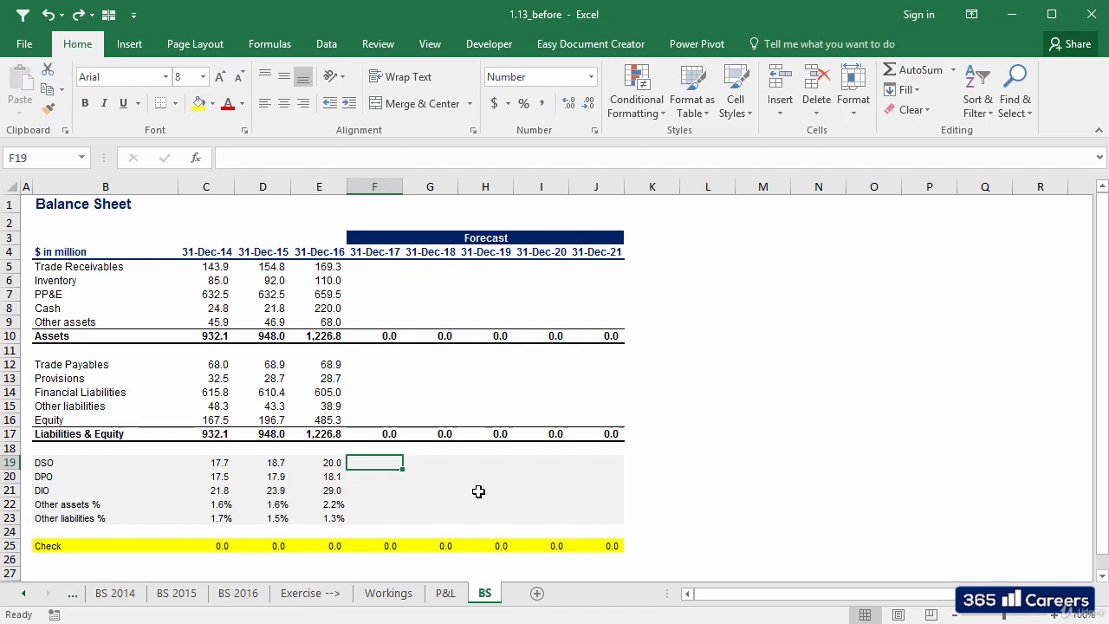
# Enter =AVERAGE($C19:$E19) in F19 to forecast the 2017 DSO from the three historical years
pyautogui.write('=average(')
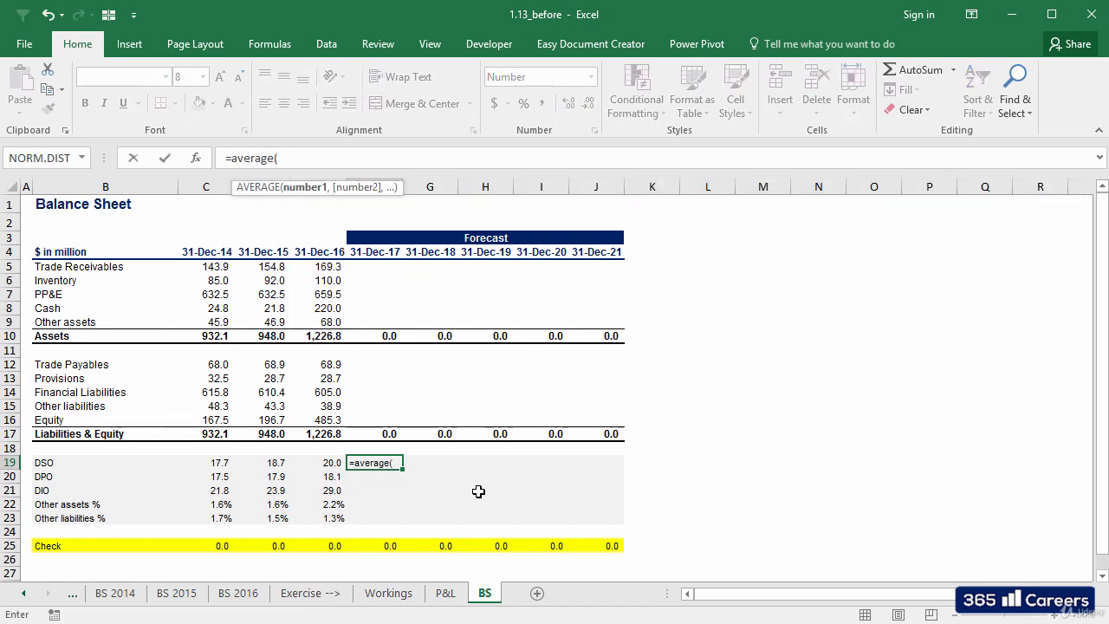
pyautogui.press('Left')
pyautogui.hotkey('shift', 'Left')
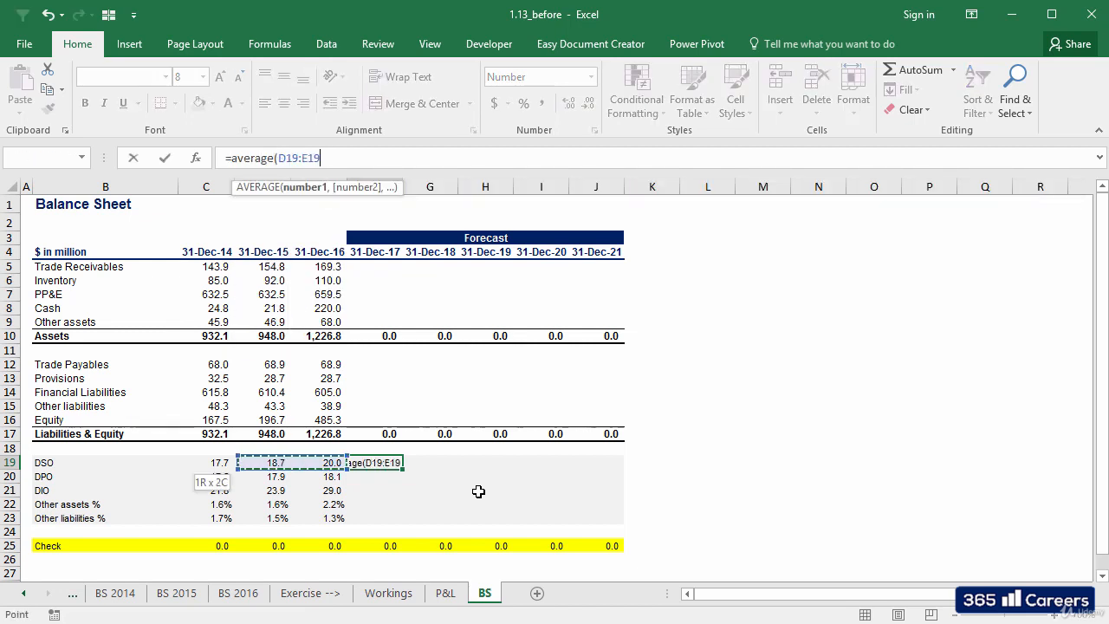
pyautogui.hotkey('shift', 'Left')
pyautogui.click(280, 159)
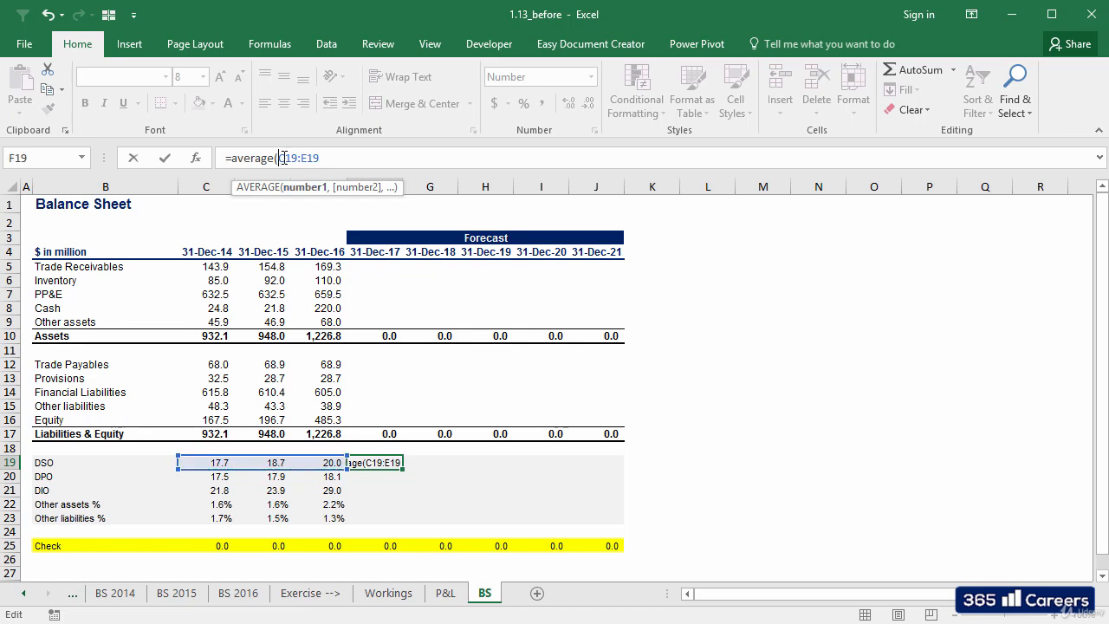
pyautogui.write('$')
pyautogui.click(311, 159)
pyautogui.write('$E19')
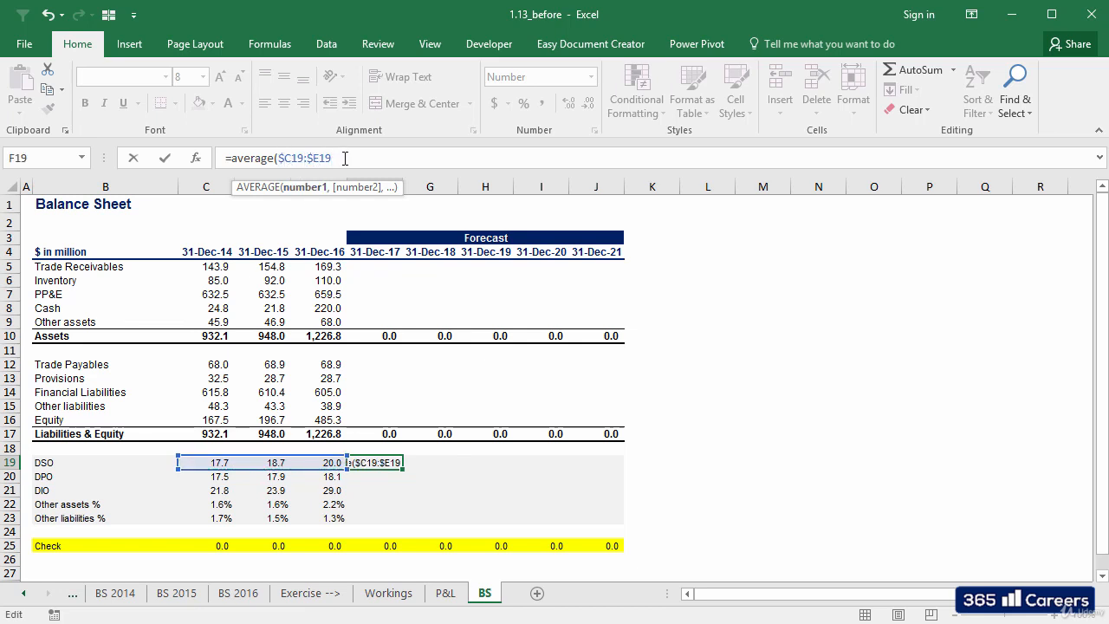
pyautogui.write(')')
pyautogui.press('Return')
# Copy the average formula in F19 across the whole forecast ratio block F19:J23
pyautogui.press('Up')
pyautogui.hotkey('ctrl', 'c')
pyautogui.hotkey('shift', 'Right')
pyautogui.hotkey('shift', 'Down')
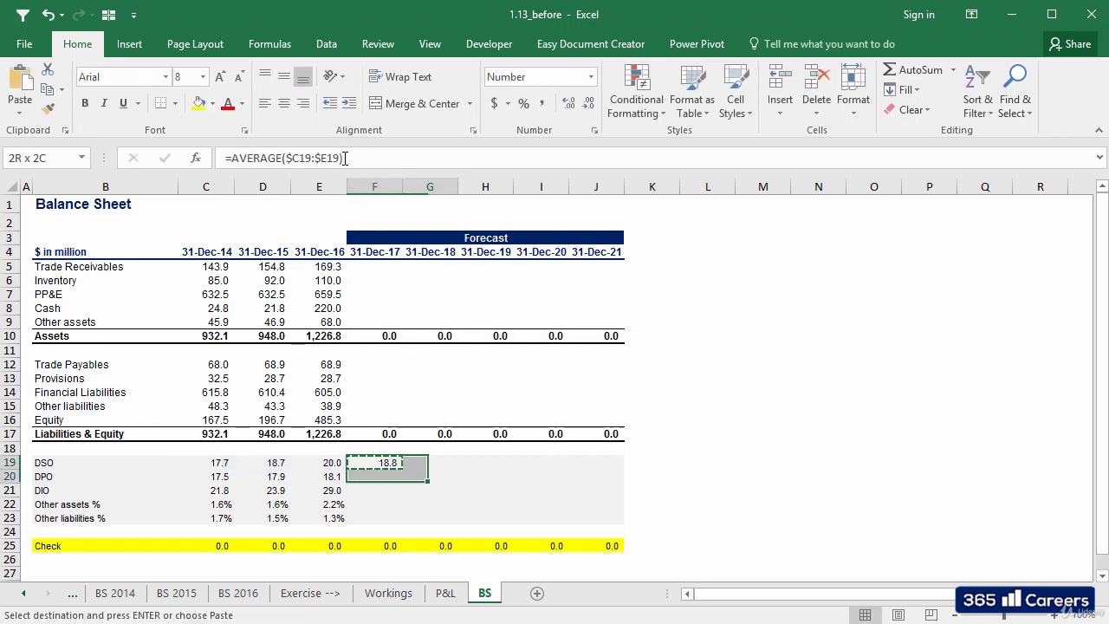
pyautogui.hotkey('shift', 'Down')
pyautogui.hotkey('shift', 'Down')
pyautogui.hotkey('shift', 'Right')
pyautogui.hotkey('shift', 'Down')
pyautogui.hotkey('shift', 'Right')
pyautogui.hotkey('shift', 'Right')
pyautogui.hotkey('ctrl', 'v')
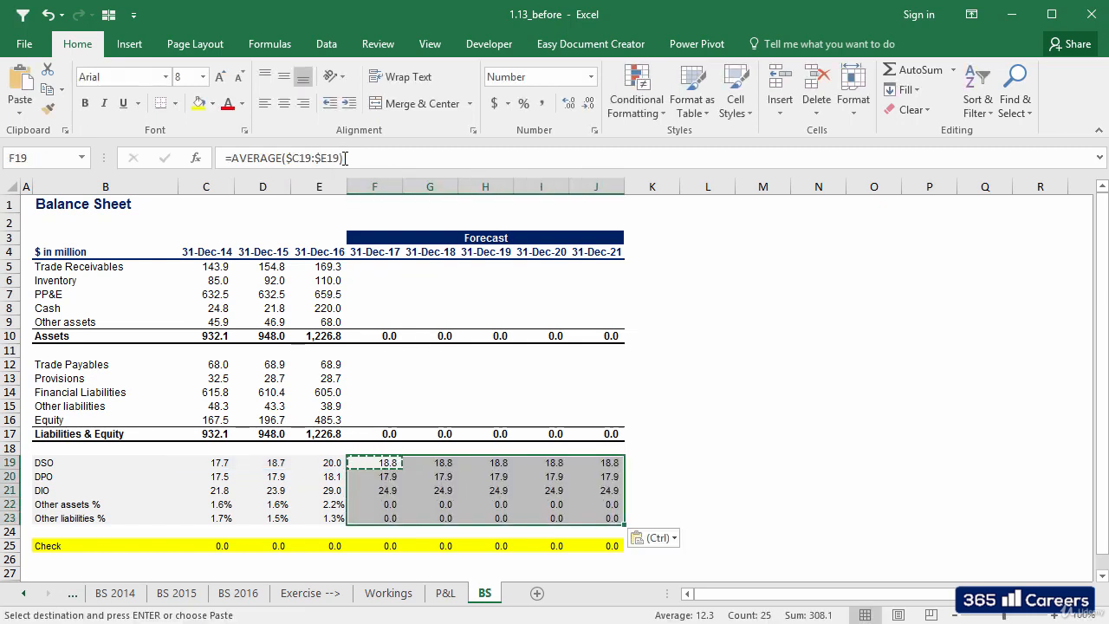
pyautogui.press('Escape')
# Format the forecast Other assets % and Other liabilities % cells F22:J23 as percentages with one decimal place
pyautogui.press('Down')
pyautogui.press('Down')
pyautogui.press('Down')
pyautogui.hotkey('shift', 'Down')
pyautogui.hotkey('shift', 'Right')
pyautogui.hotkey('shift', 'Right')
pyautogui.hotkey('shift', 'Right')
pyautogui.hotkey('shift', 'Right')
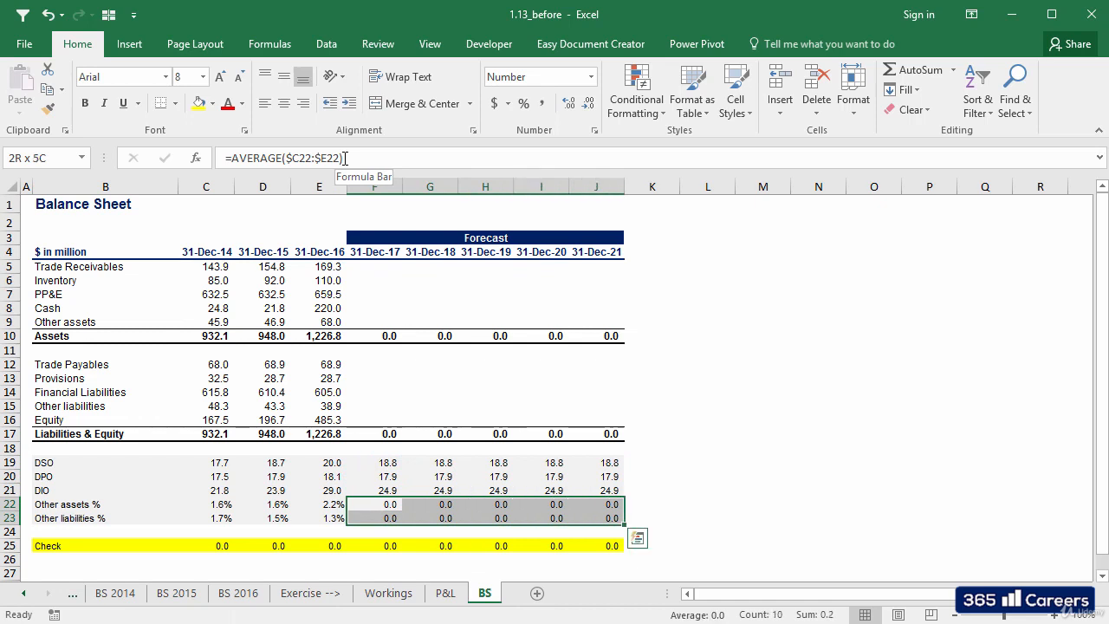
pyautogui.click(523, 103)
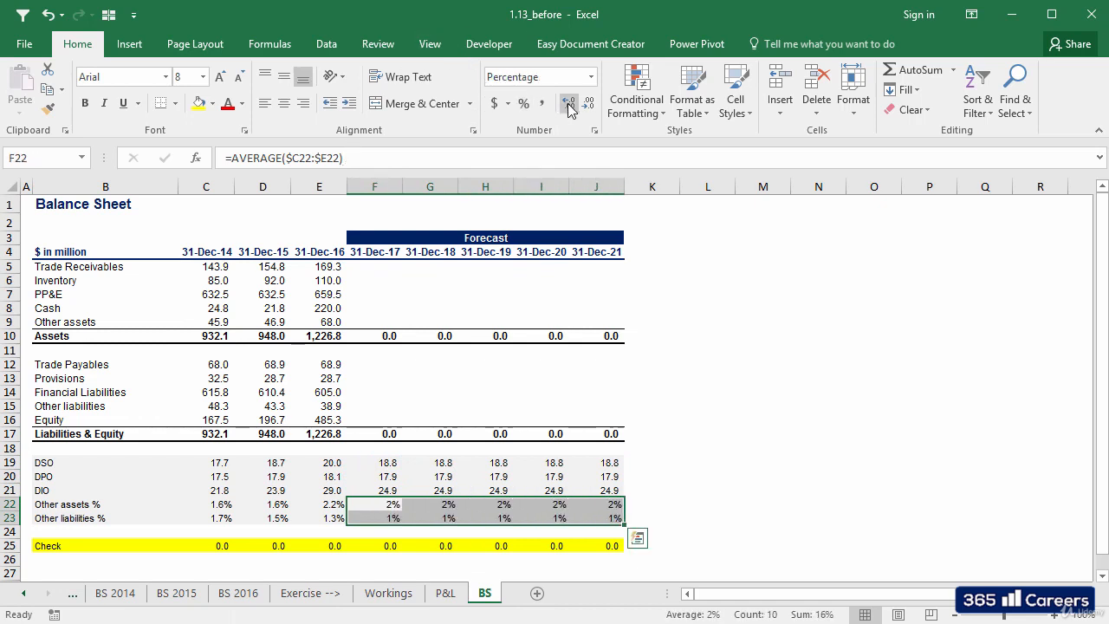
pyautogui.click(569, 109)
pyautogui.click(378, 465)
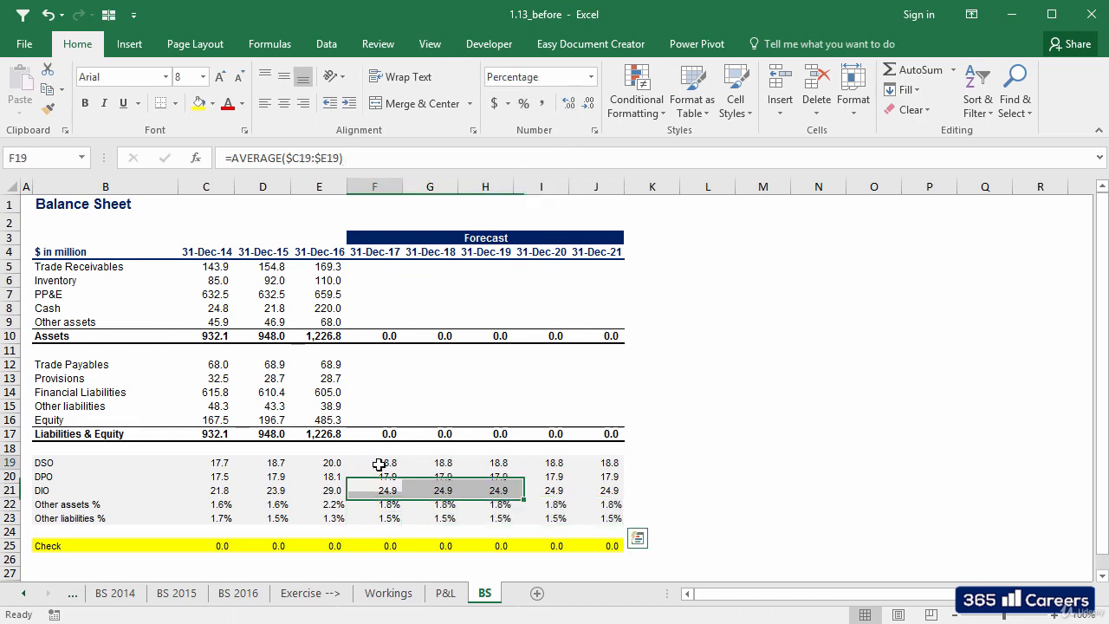
# Enter =F19*'P&L'!I6/360 in F5 to calculate 2017 Trade Receivables from DSO and revenue
pyautogui.click(373, 267)
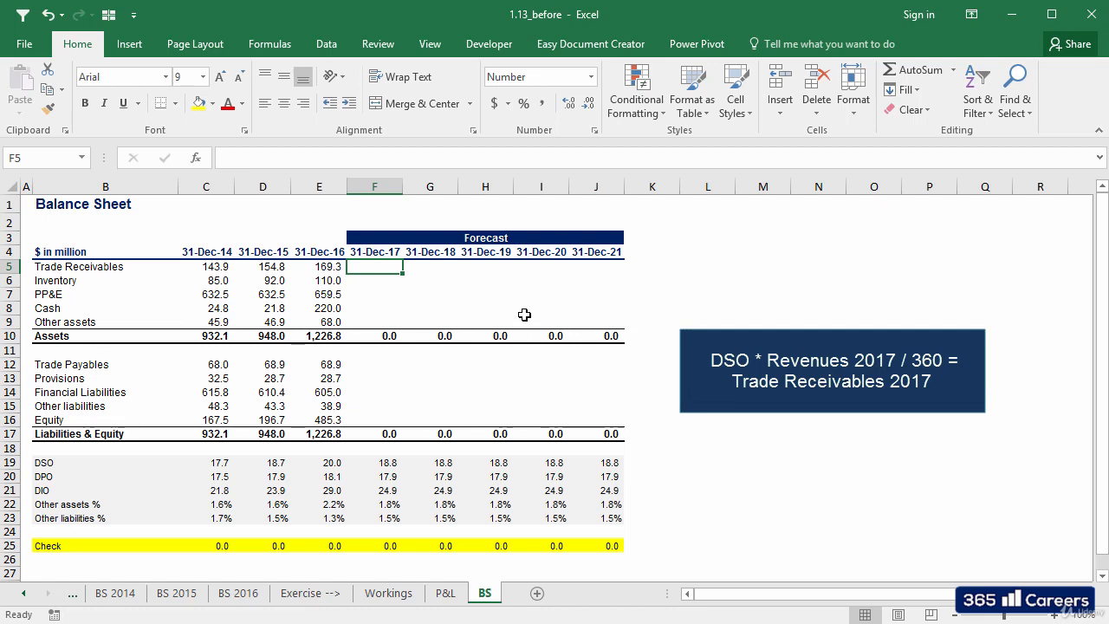
pyautogui.write('=')
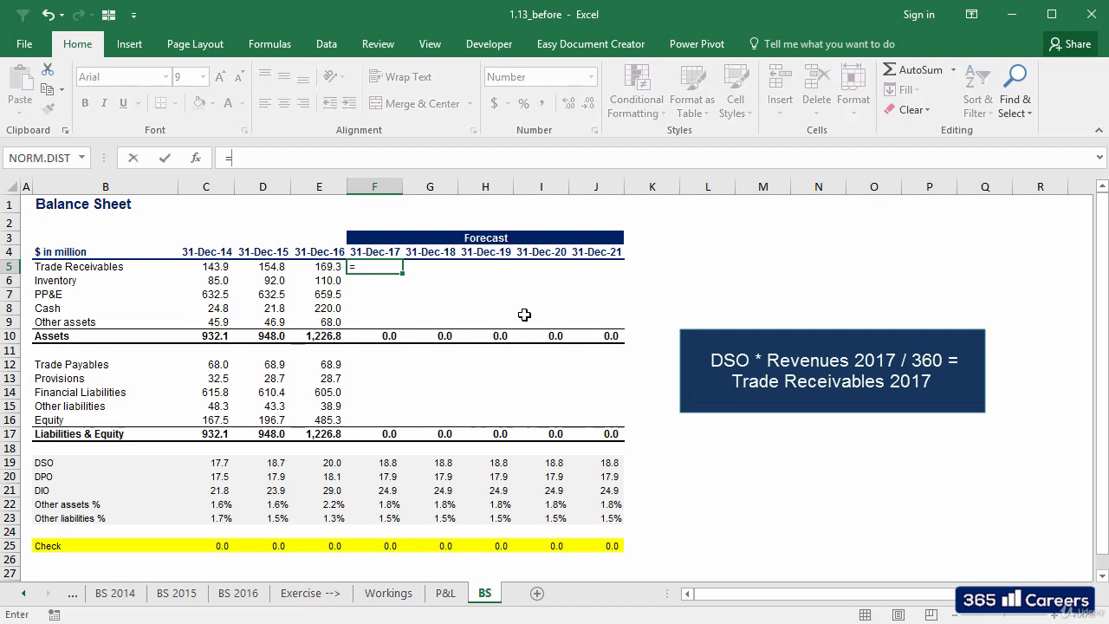
pyautogui.click(386, 462)
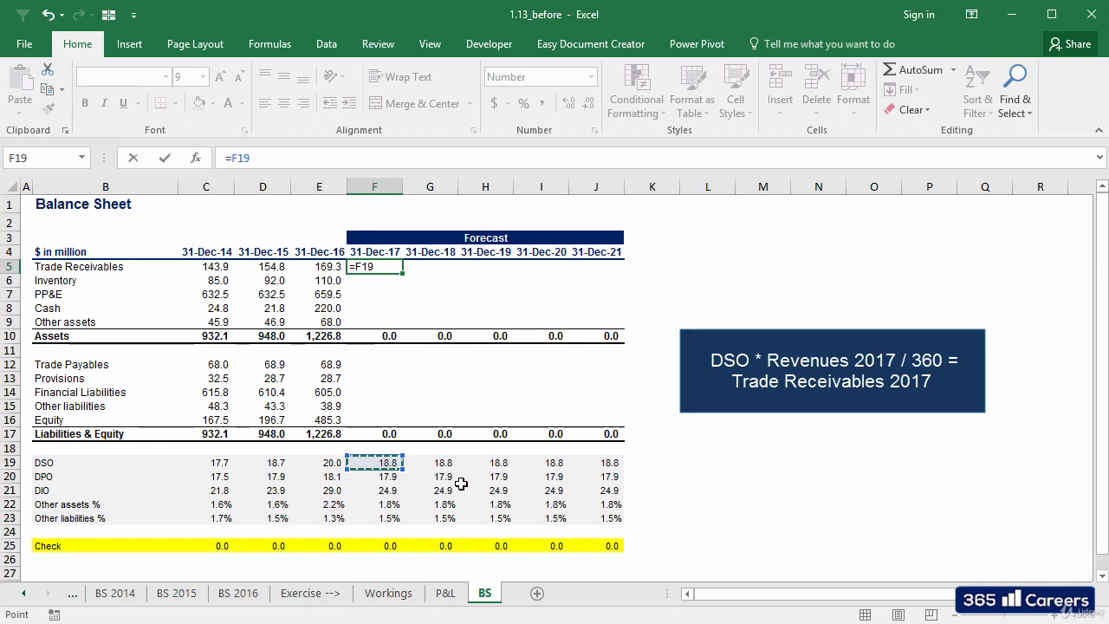
pyautogui.write('*')
pyautogui.hotkey('ctrl', 'pageup')
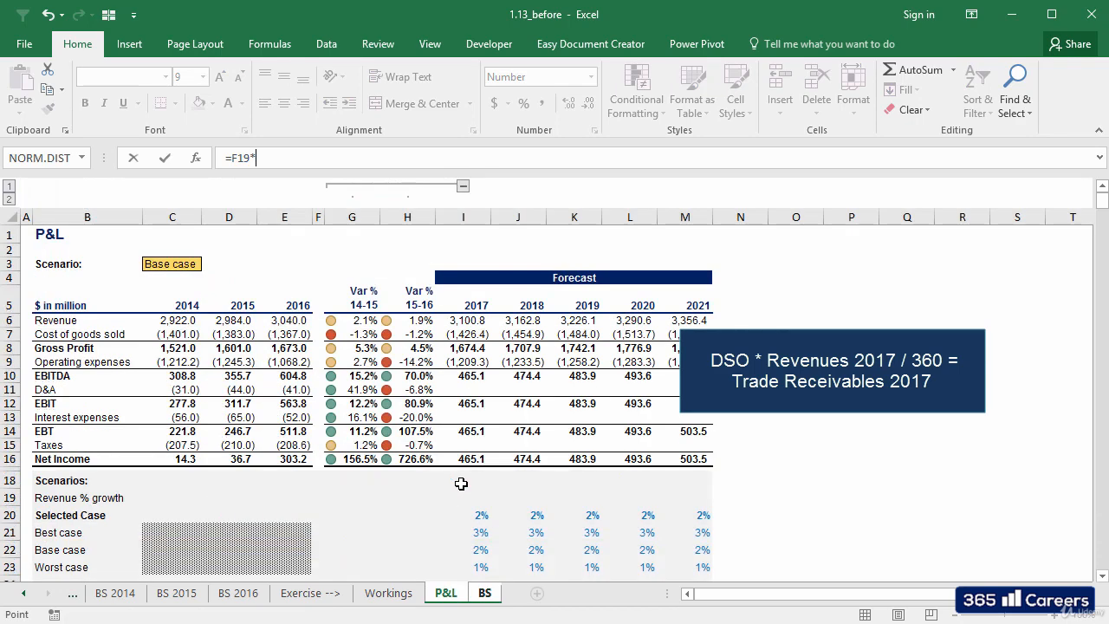
pyautogui.click(468, 320)
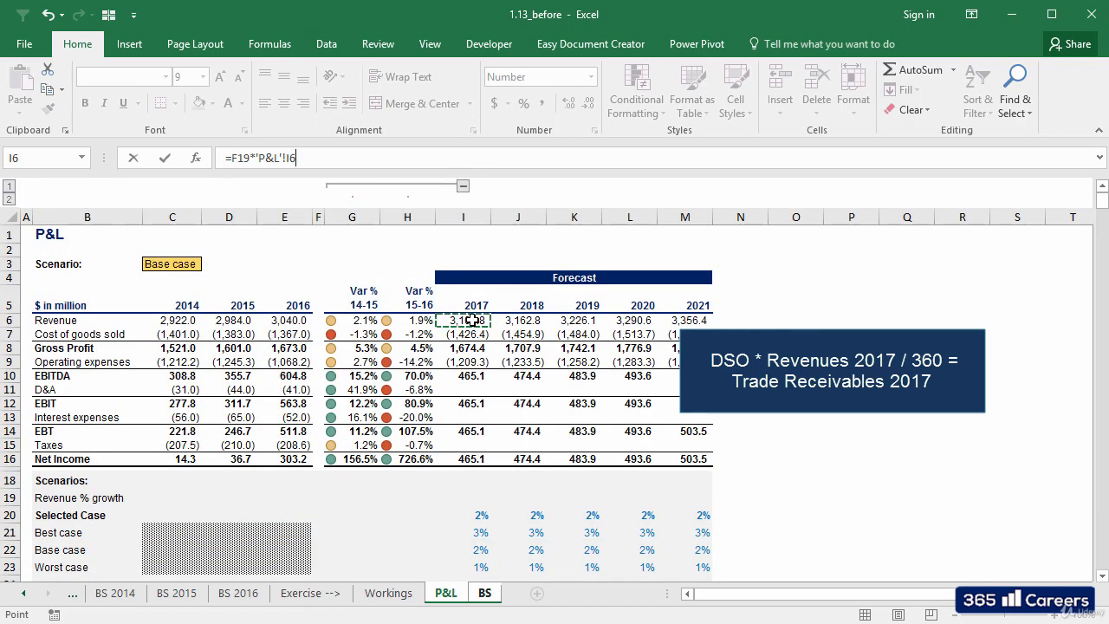
pyautogui.write('/360')
pyautogui.press('Return')
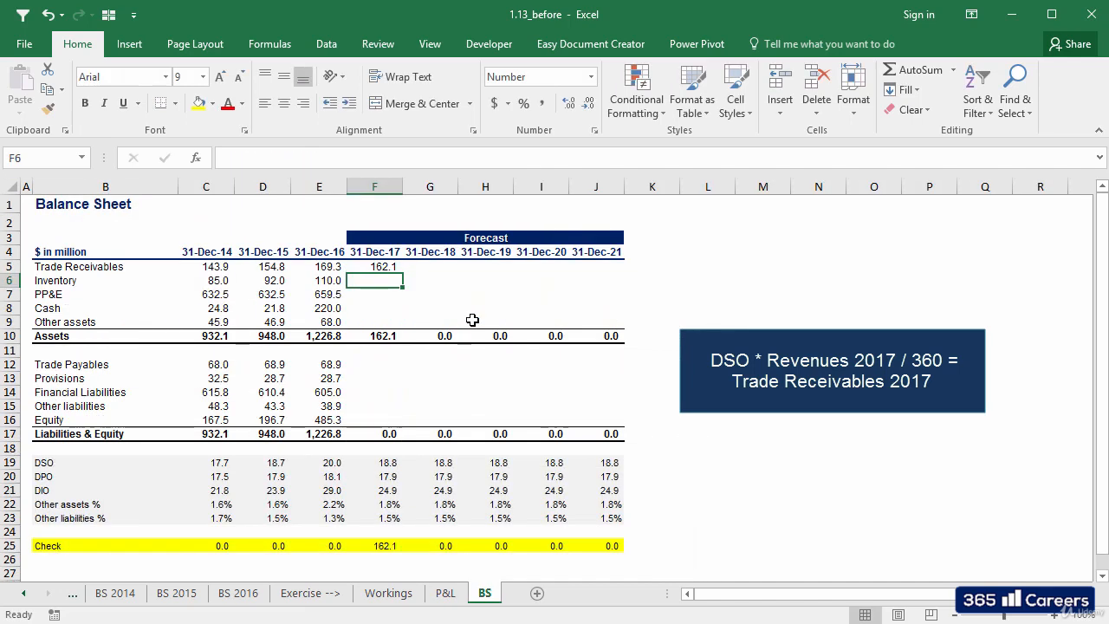
# Copy the Trade Receivables formula from F5 across the forecast years to J5
pyautogui.press('Up')
pyautogui.hotkey('ctrl', 'c')
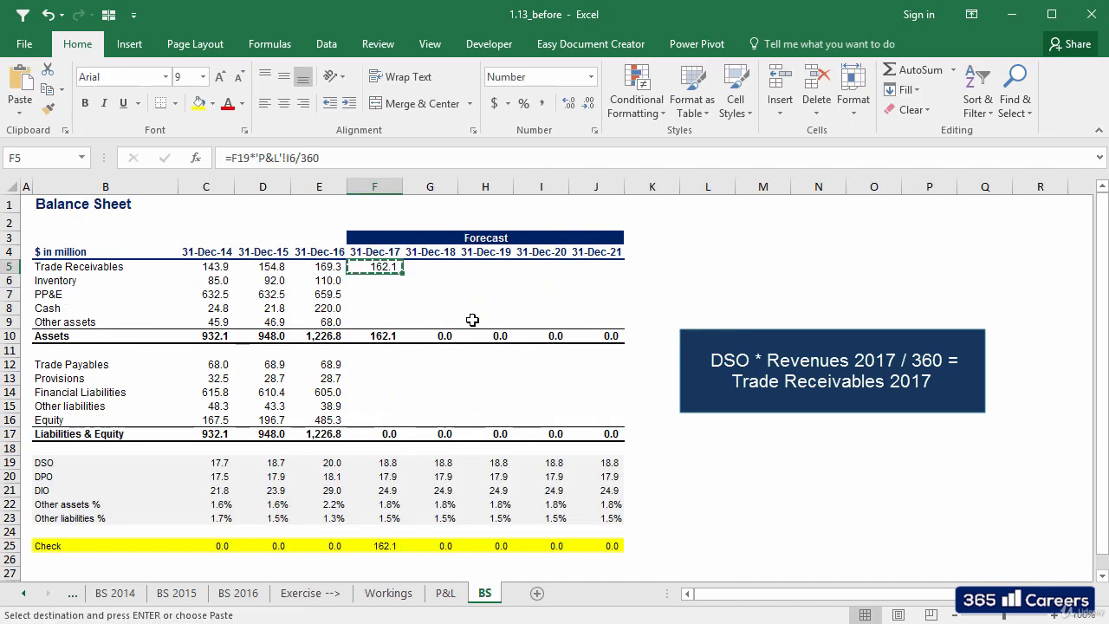
pyautogui.hotkey('shift', 'Right')
pyautogui.hotkey('shift', 'Right')
pyautogui.hotkey('shift', 'Right')
pyautogui.hotkey('shift', 'Right')
pyautogui.hotkey('ctrl', 'v')
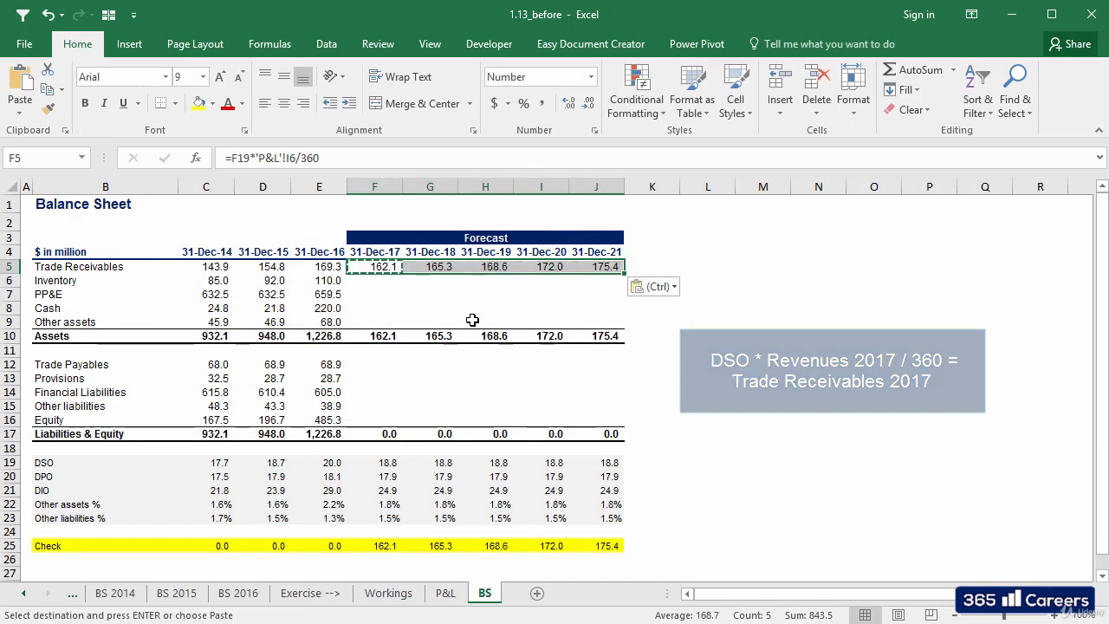
# Examine the Trade Receivables formulas cell by cell across the forecast years in row 5
pyautogui.hotkey('shift', 'Left')
pyautogui.hotkey('shift', 'Left')
pyautogui.hotkey('shift', 'Left')
pyautogui.hotkey('shift', 'Left')
pyautogui.press('Right')
pyautogui.press('Right')
pyautogui.press('Right')
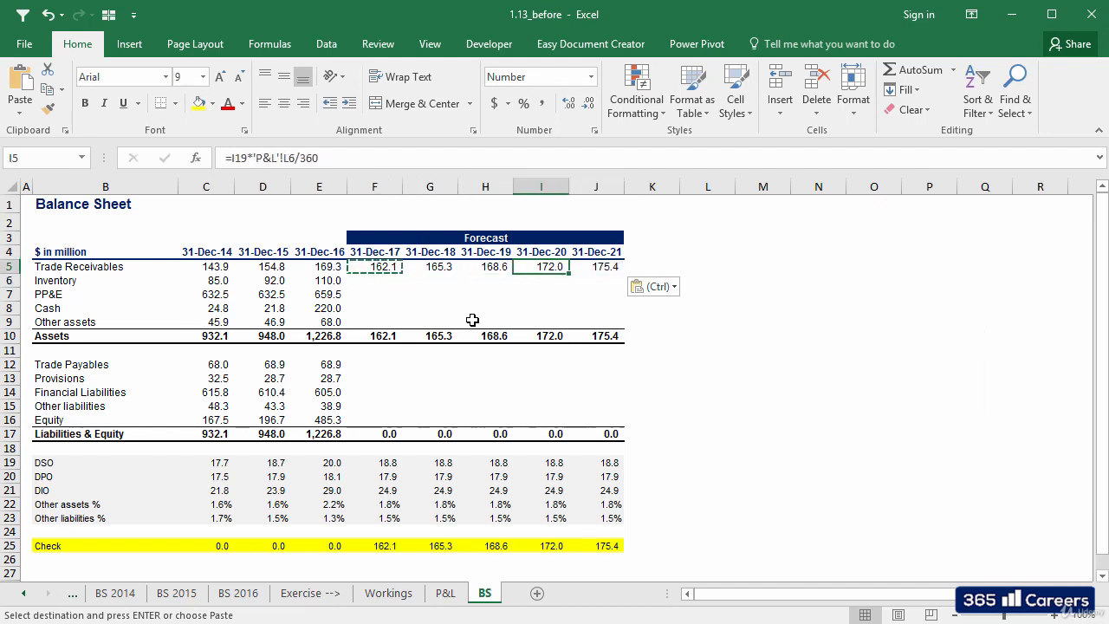
pyautogui.press('Right')
pyautogui.press('Left')
pyautogui.press('Left')
pyautogui.press('Left')
pyautogui.press('Left')
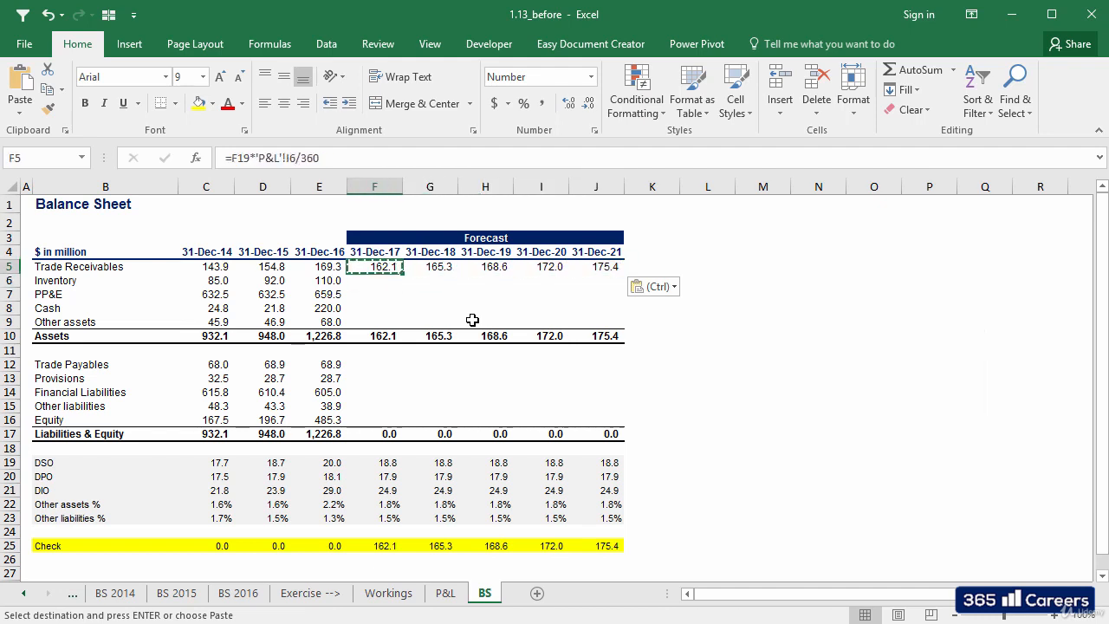
pyautogui.press('Escape')
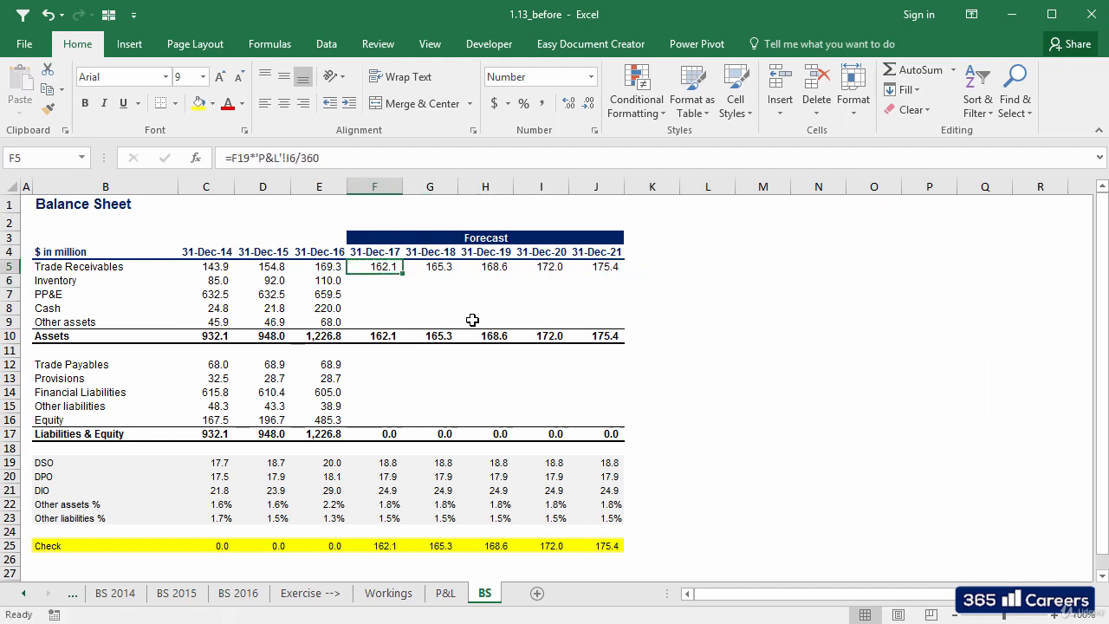
# Enter =-F20*'P&L'!I7/360 in F12 to calculate 2017 Trade Payables from DPO and cost of goods sold
pyautogui.click(367, 367)
pyautogui.write('=')
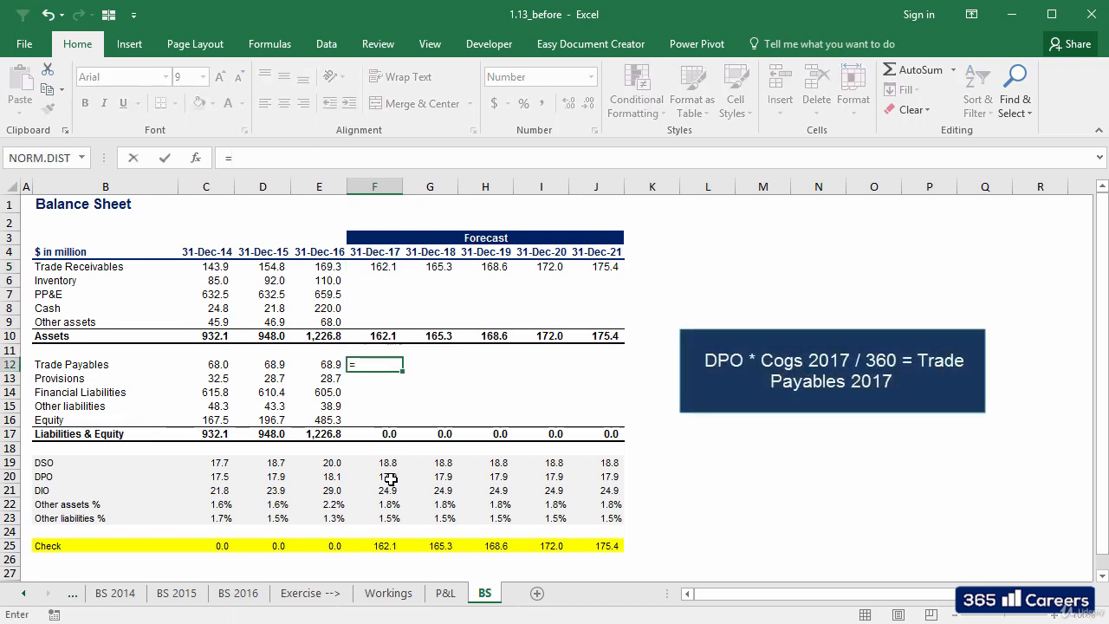
pyautogui.click(391, 478)
pyautogui.write('*')
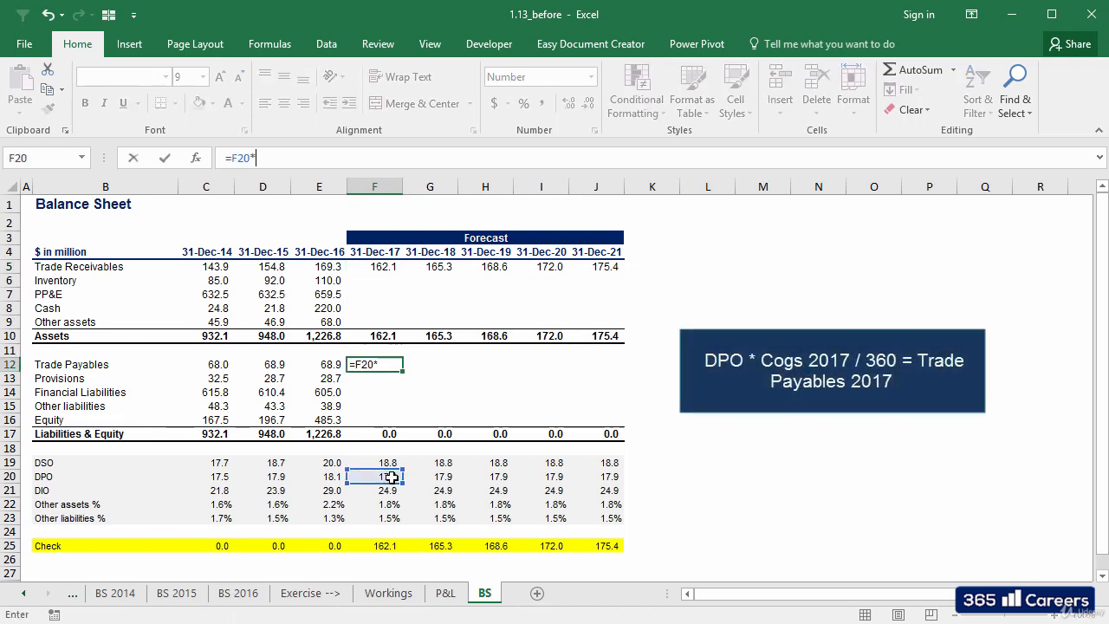
pyautogui.hotkey('ctrl', 'pageup')
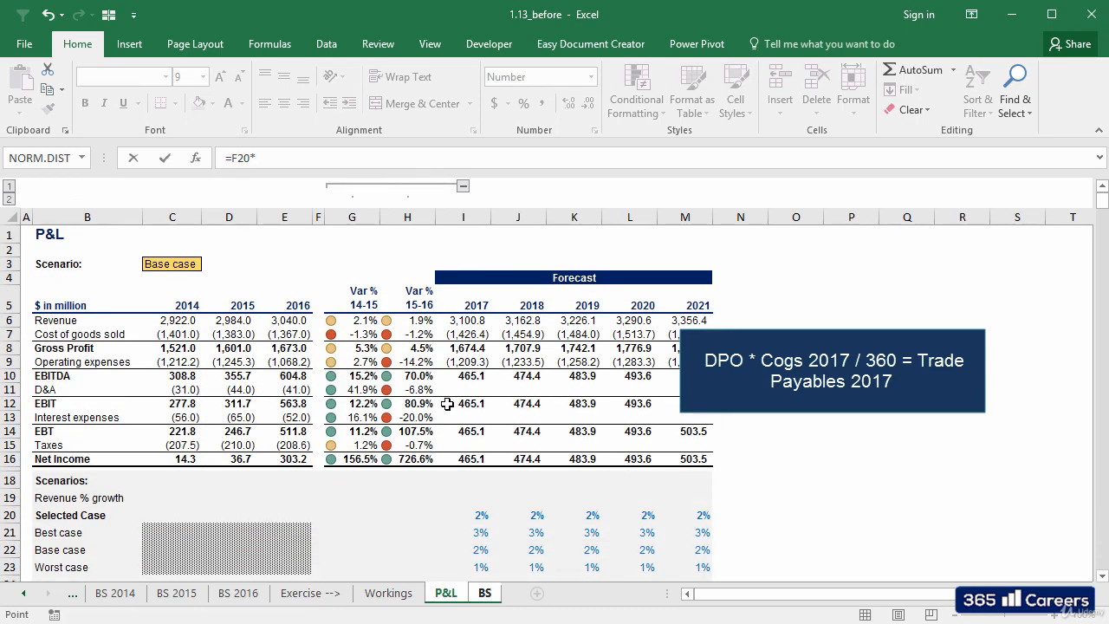
pyautogui.click(469, 335)
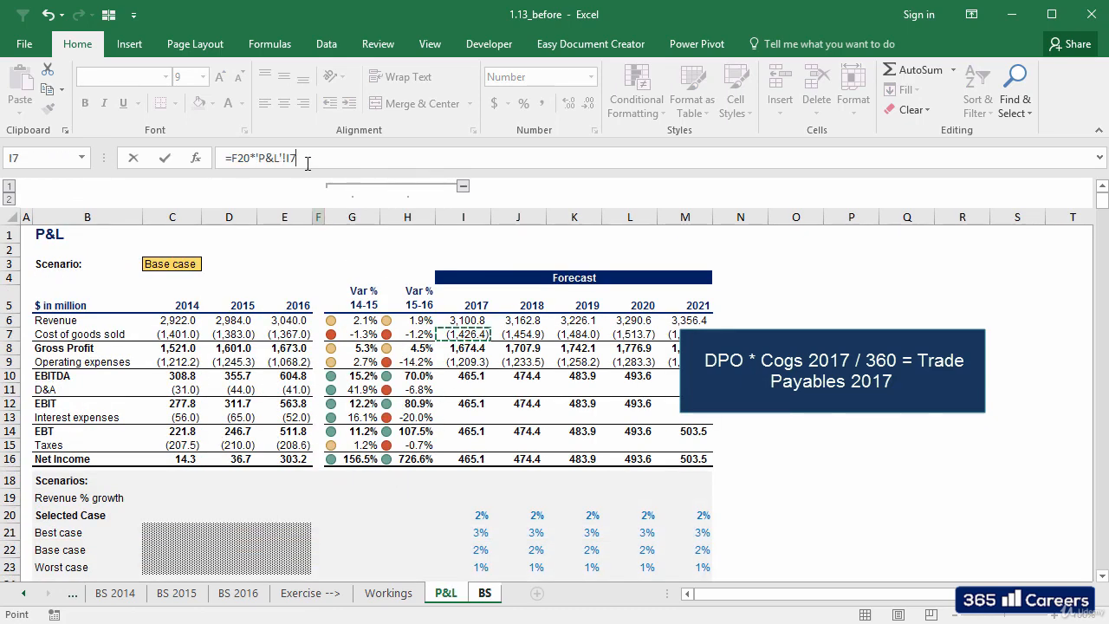
pyautogui.write('/360')
pyautogui.click(232, 157)
pyautogui.write('-')
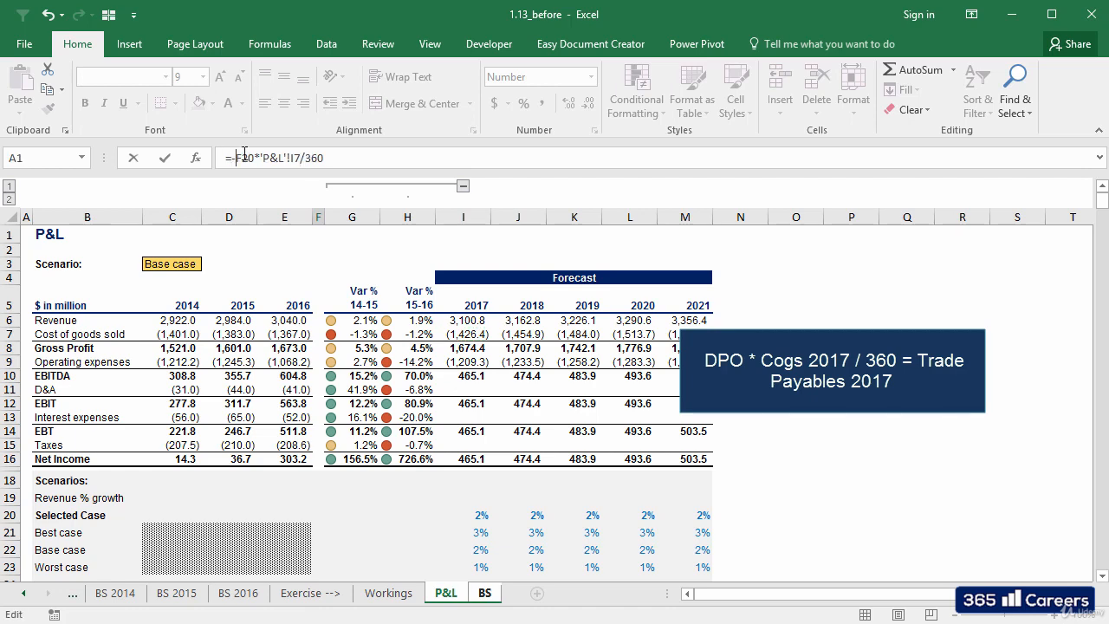
pyautogui.press('Return')
# Lock the row of the cost of goods sold reference in F12, making it 'P&L'!I$7
pyautogui.press('Up')
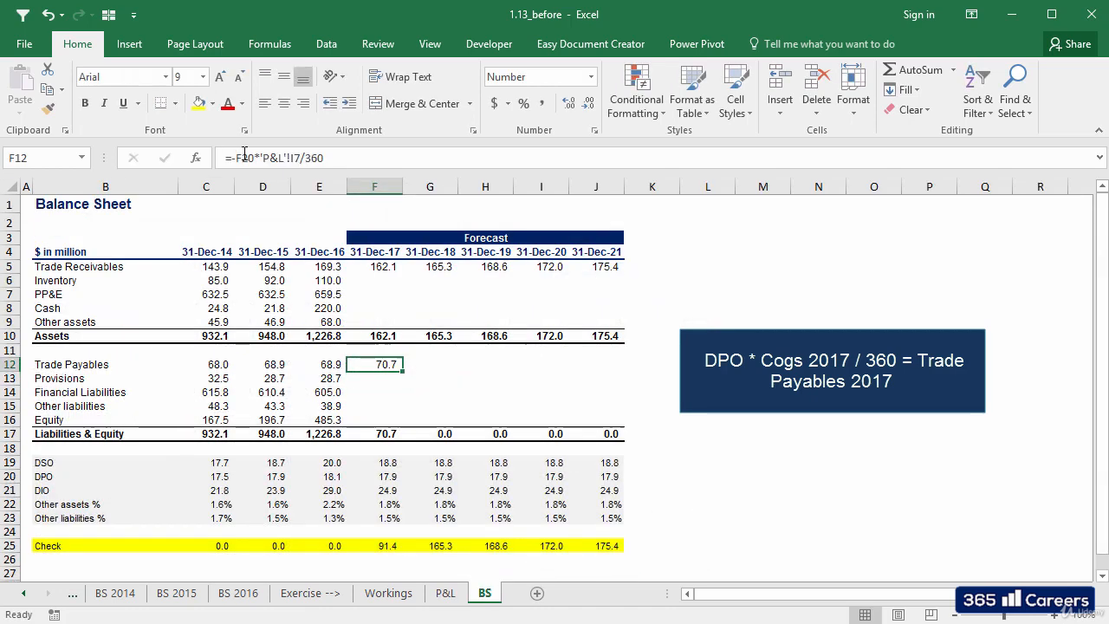
pyautogui.click(297, 158)
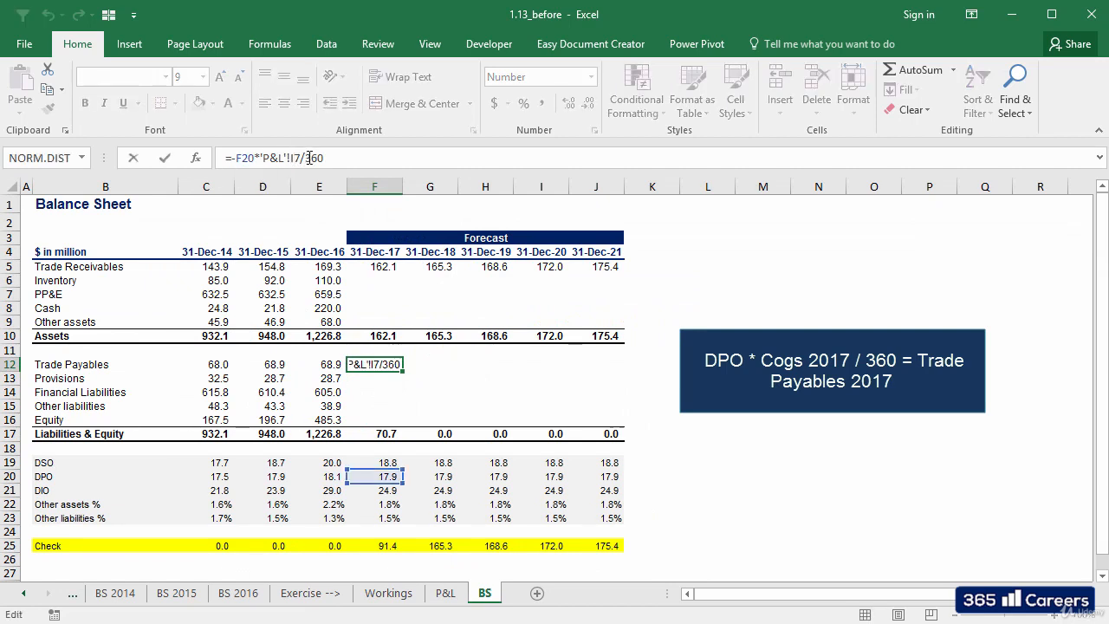
pyautogui.click(295, 157)
pyautogui.write('$')
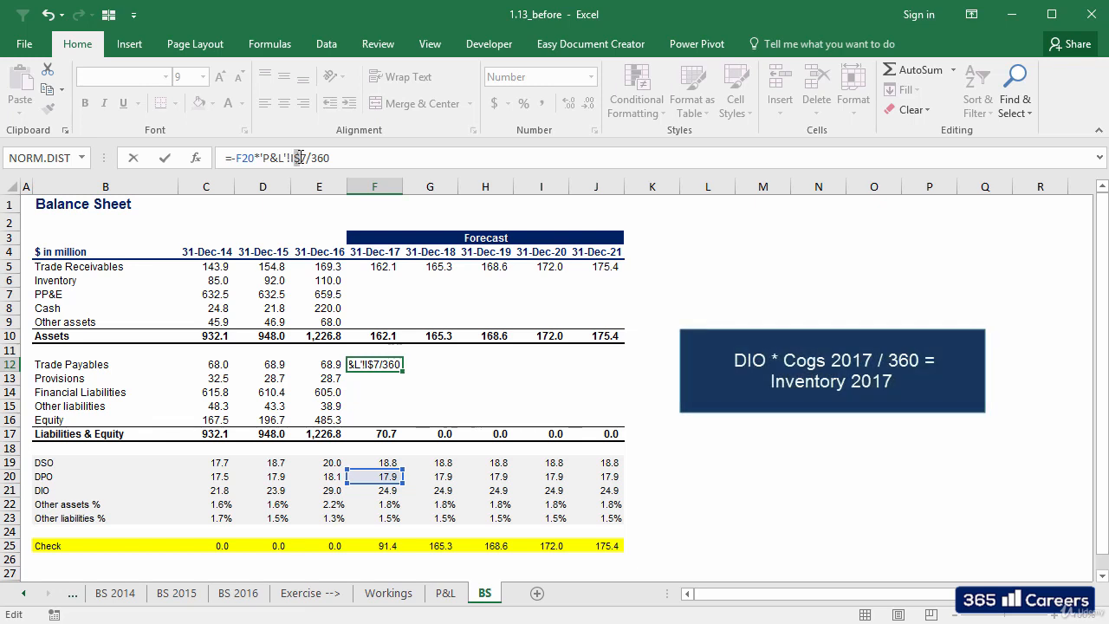
pyautogui.press('Return')
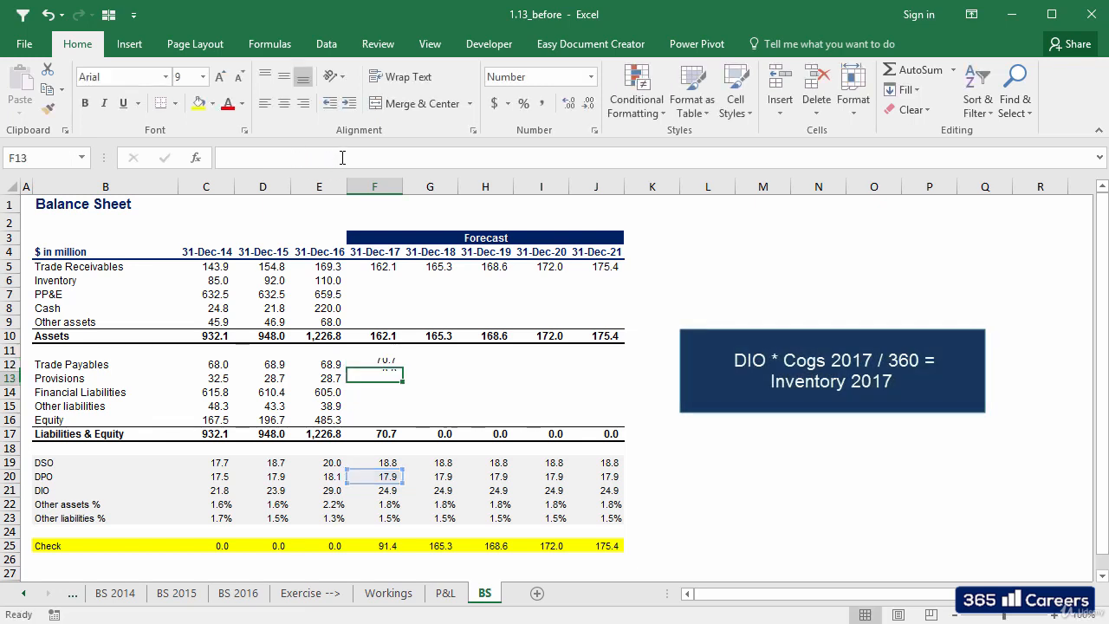
# Copy the Trade Payables formula from F12 across the forecast years to J12
pyautogui.press('Up')
pyautogui.hotkey('ctrl', 'c')
pyautogui.hotkey('shift', 'Right')
pyautogui.hotkey('shift', 'Right')
pyautogui.hotkey('shift', 'Right')
pyautogui.hotkey('shift', 'Right')
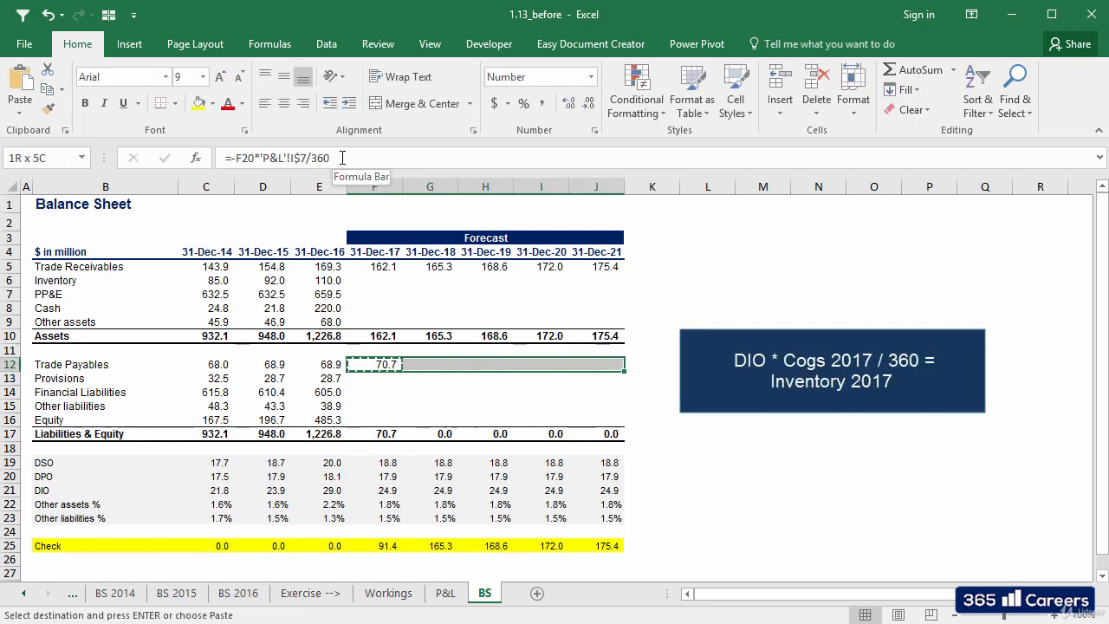
pyautogui.hotkey('ctrl', 'v')
# Paste the copied Trade Payables formula into the 2017 Inventory cell F6
pyautogui.press('Left')
pyautogui.press('Up')
pyautogui.press('Right')
pyautogui.press('Up')
pyautogui.press('Up')
pyautogui.press('Up')
pyautogui.press('Up')
pyautogui.press('Up')
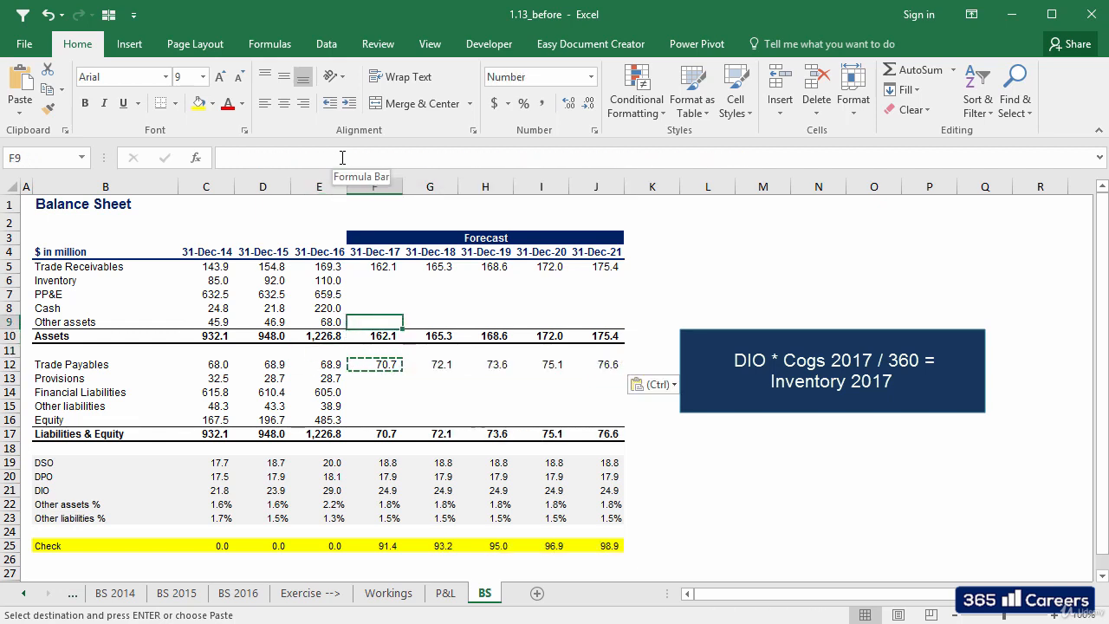
pyautogui.hotkey('ctrl', 'v')
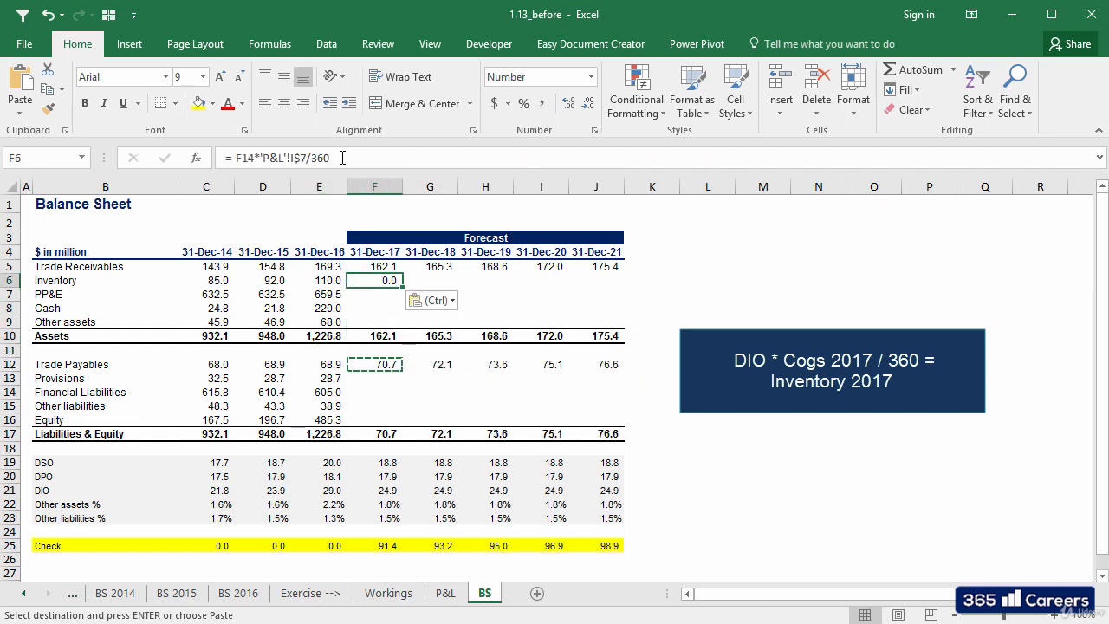
# Point the days reference in the F6 Inventory formula to the 2017 DIO in F21
pyautogui.click(342, 158)
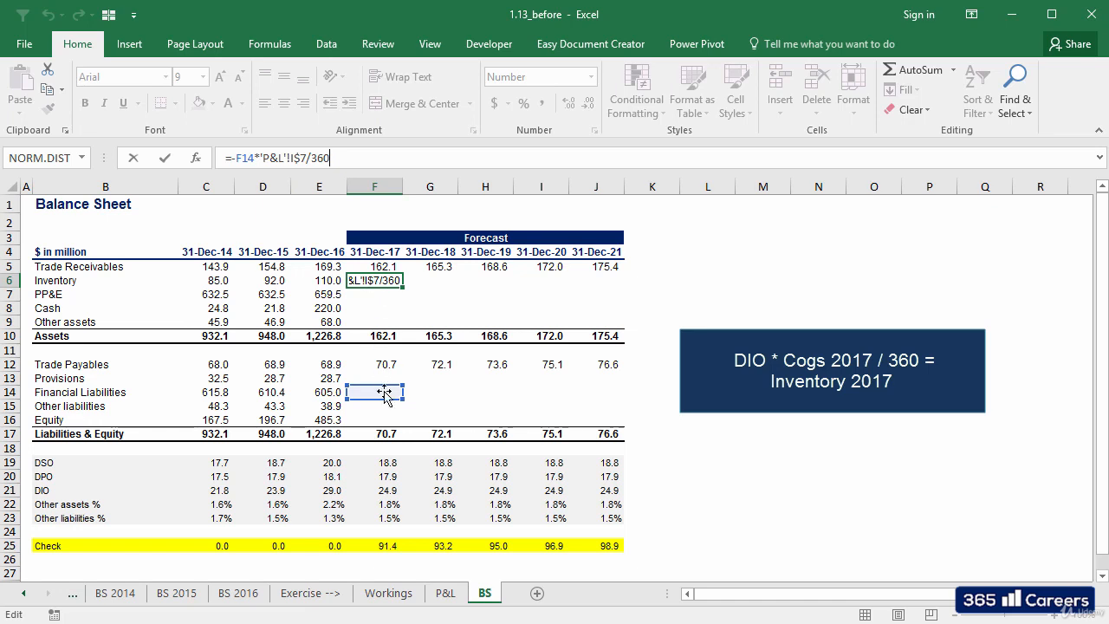
pyautogui.moveTo(384, 392); pyautogui.dragTo(397, 492)
pyautogui.press('Return')
# Copy the Inventory formula from F6 across the forecast years to J6
pyautogui.press('Up')
pyautogui.hotkey('ctrl', 'c')
pyautogui.hotkey('shift', 'Right')
pyautogui.hotkey('shift', 'Right')
pyautogui.hotkey('shift', 'Right')
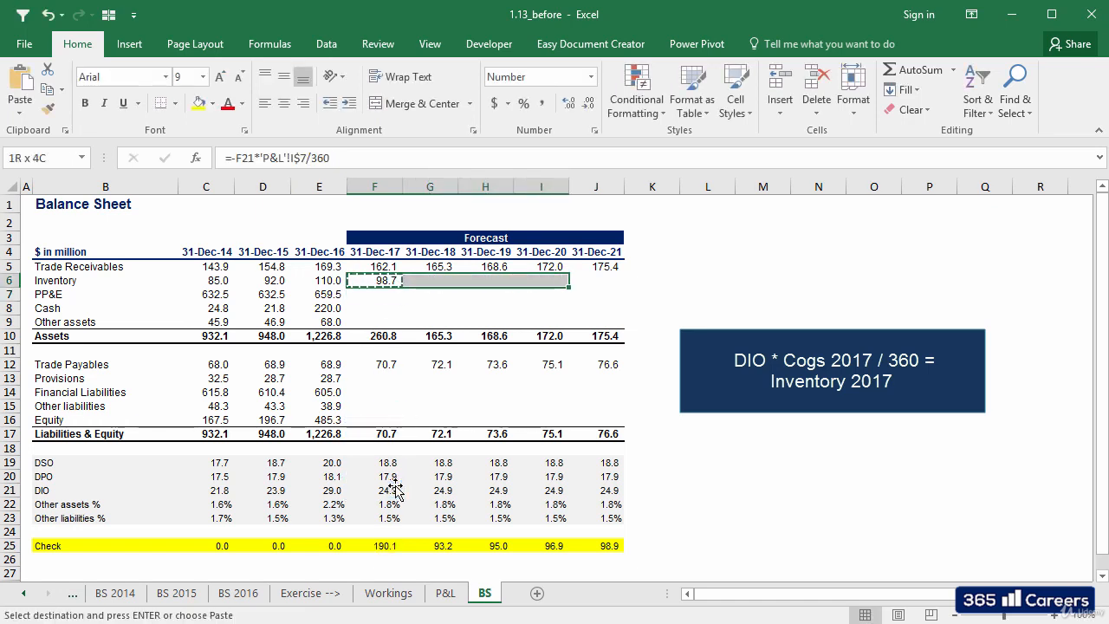
pyautogui.hotkey('shift', 'Right')
pyautogui.hotkey('ctrl', 'v')
pyautogui.press('Escape')
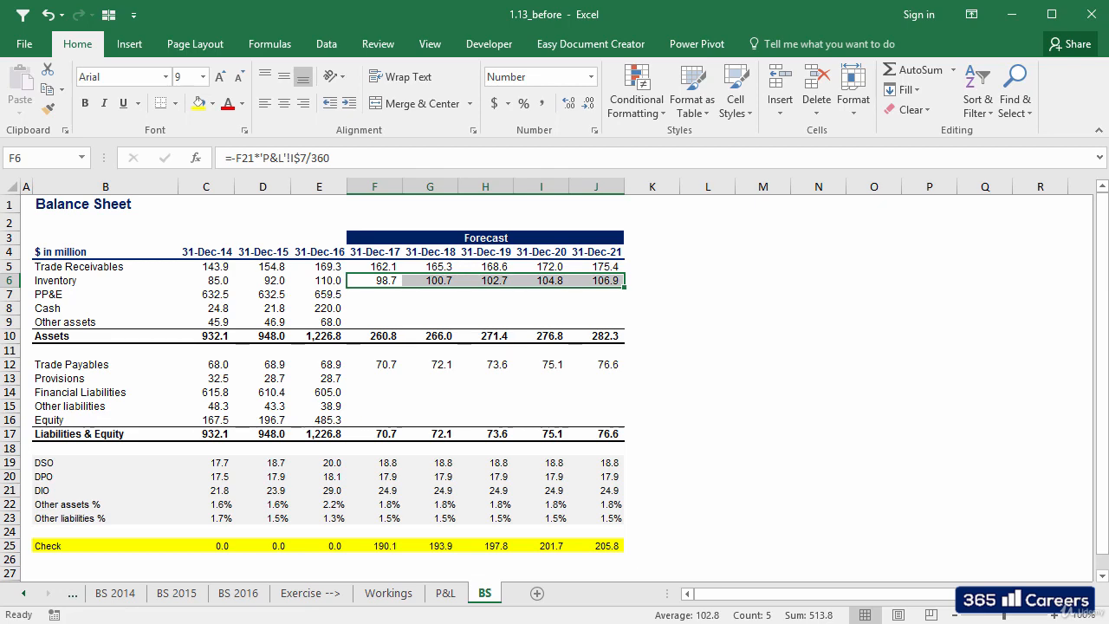
# Switch the P&L scenario in C3 to Best case and return to the balance sheet sheet
pyautogui.hotkey('ctrl', 'pageup')
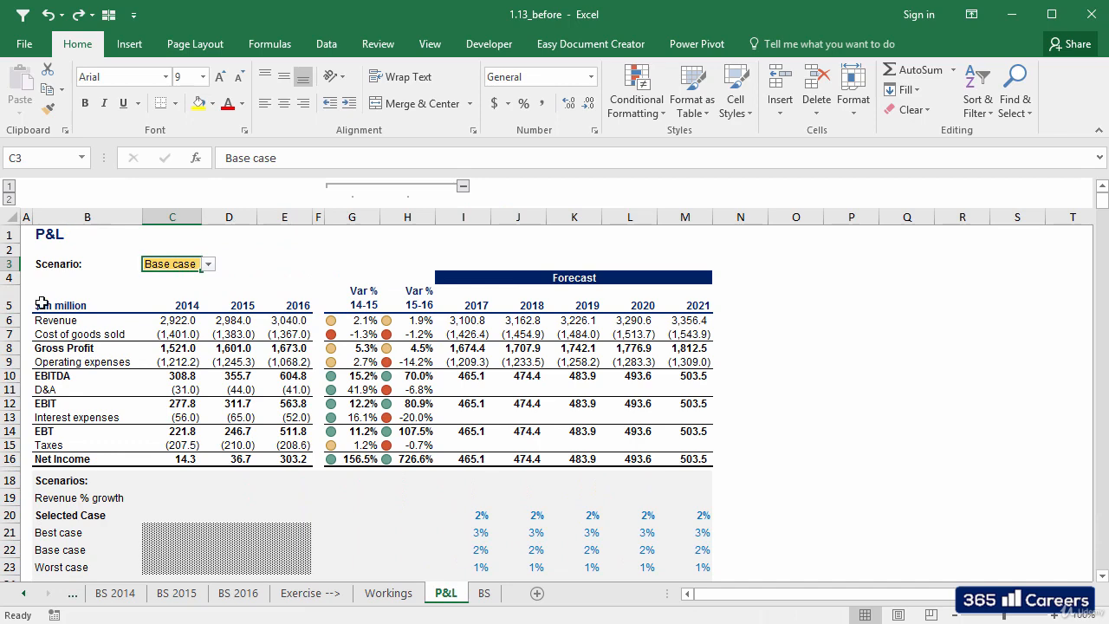
pyautogui.click(208, 264)
pyautogui.click(199, 285)
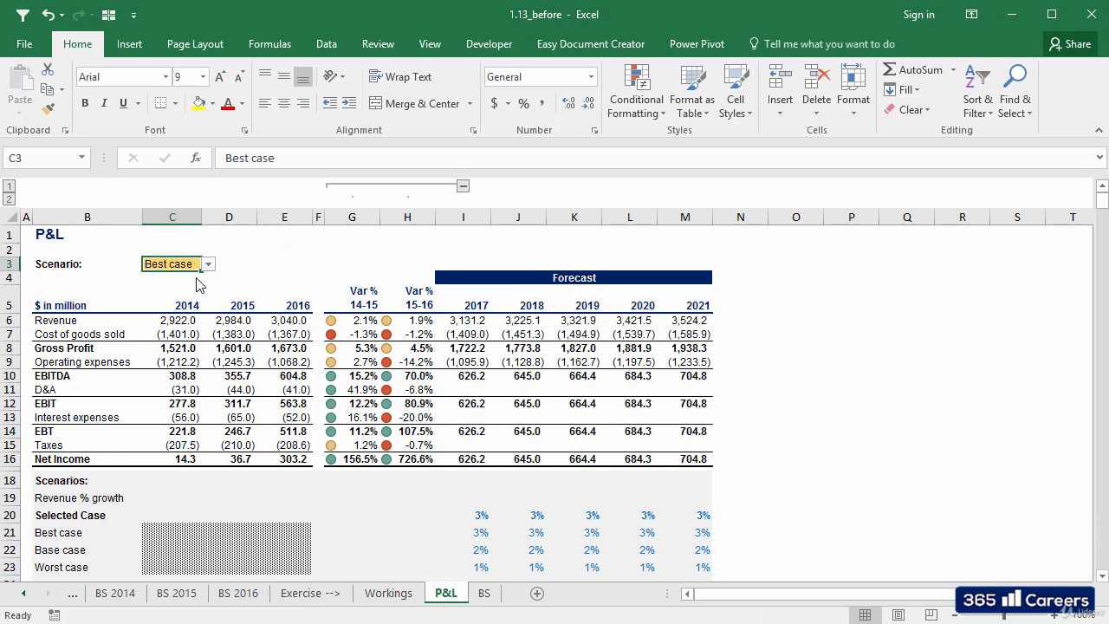
pyautogui.hotkey('ctrl', 'pagedown')
pyautogui.press('Down')
pyautogui.press('Up')
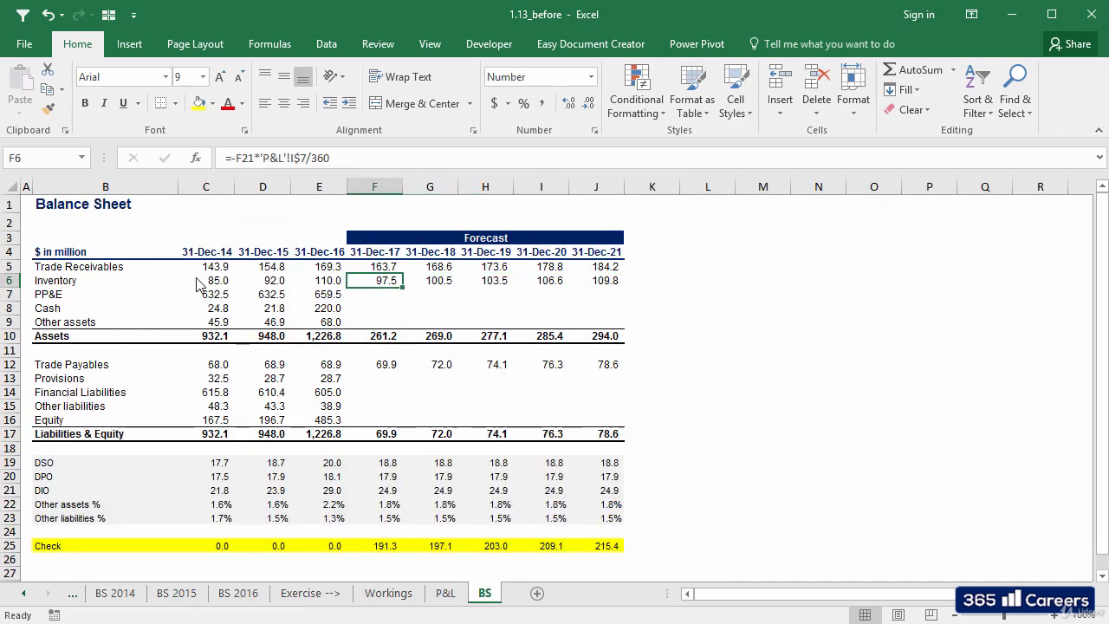
pyautogui.hotkey('shift', 'Down')
pyautogui.hotkey('shift', 'Right')
pyautogui.hotkey('shift', 'Right')
pyautogui.hotkey('shift', 'Right')
pyautogui.hotkey('shift', 'Right')
# Calculate 2017 Other assets in F9 as the F22 percentage times P&L revenue, locking the revenue row: =F22*'P&L'!I$6
pyautogui.press('Up')
pyautogui.press('Left')
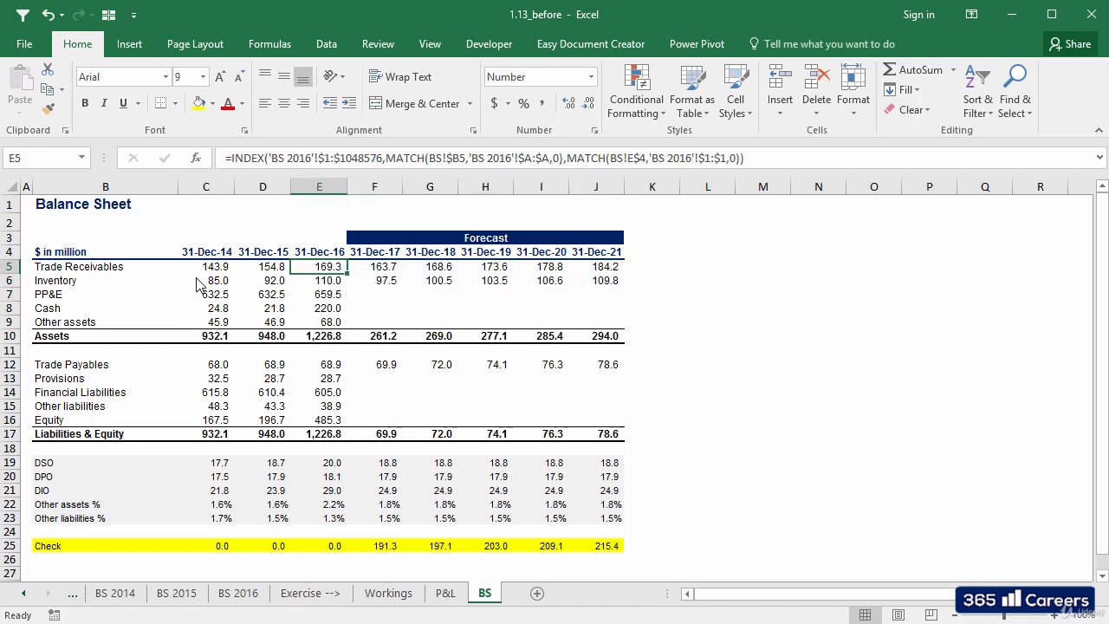
pyautogui.press('Down')
pyautogui.press('Down')
pyautogui.press('Down')
pyautogui.press('Down')
pyautogui.press('Right')
pyautogui.write('=')
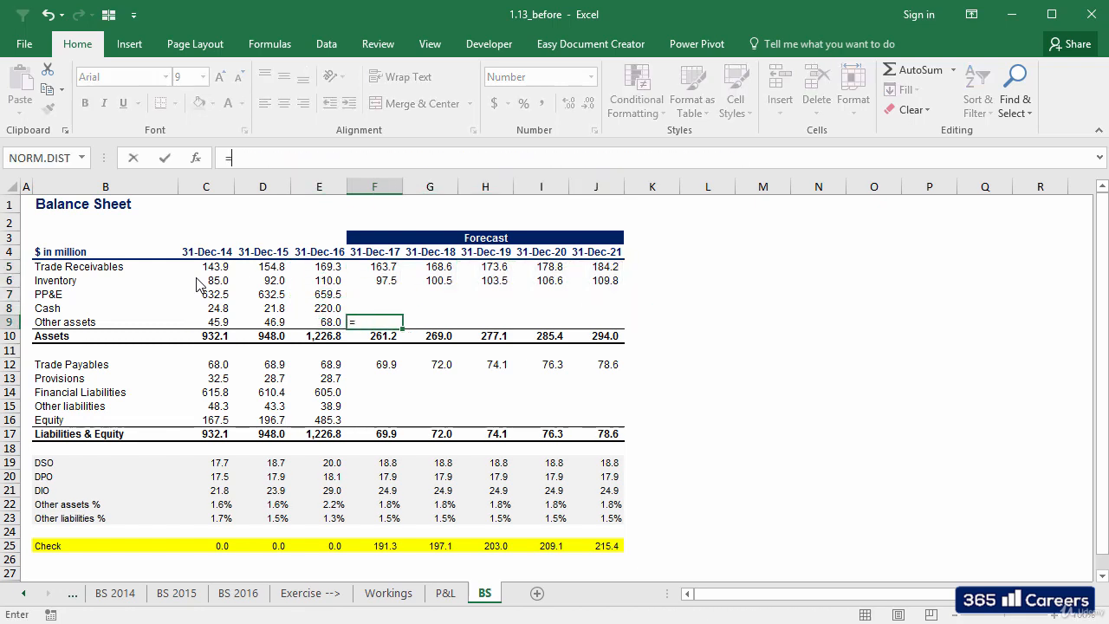
pyautogui.press('Down')
pyautogui.press('Down')
pyautogui.press('Down')
pyautogui.press('Down')
pyautogui.press('Down')
pyautogui.press('Down')
pyautogui.press('Down')
pyautogui.press('Down')
pyautogui.press('Down')
pyautogui.press('Down')
pyautogui.press('Down')
pyautogui.press('Down')
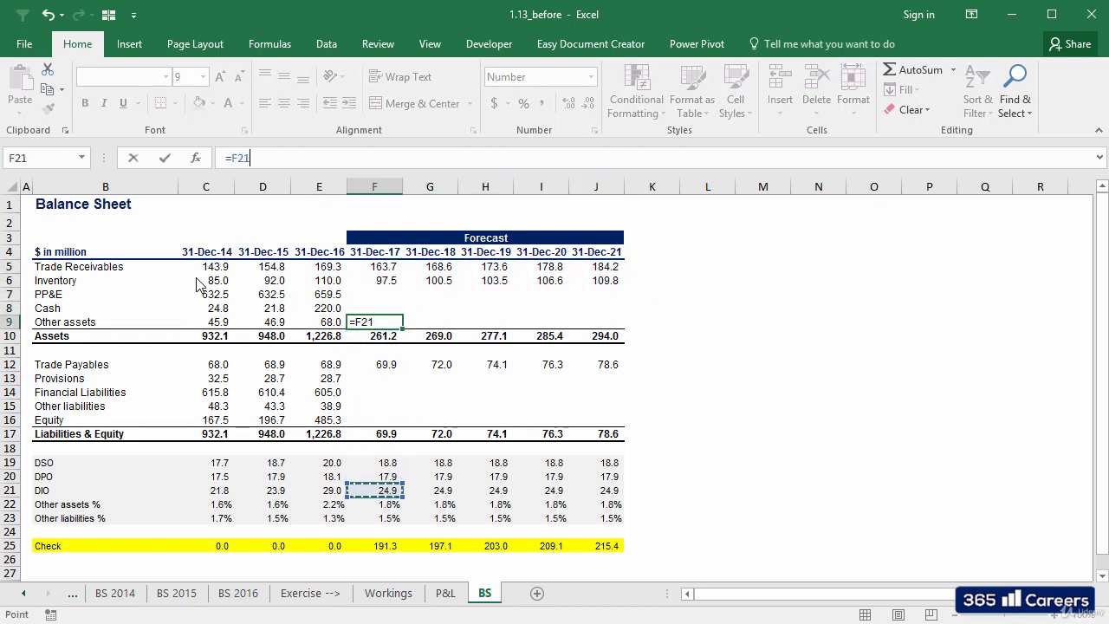
pyautogui.press('Down')
pyautogui.write('*')
pyautogui.hotkey('ctrl', 'pageup')
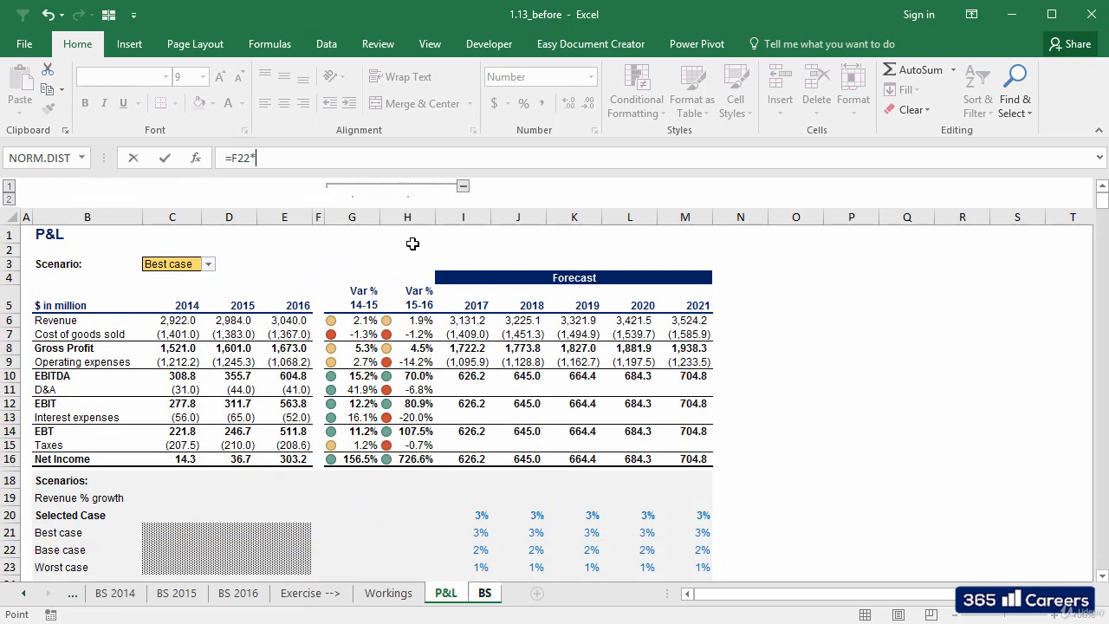
pyautogui.click(470, 321)
pyautogui.click(292, 157)
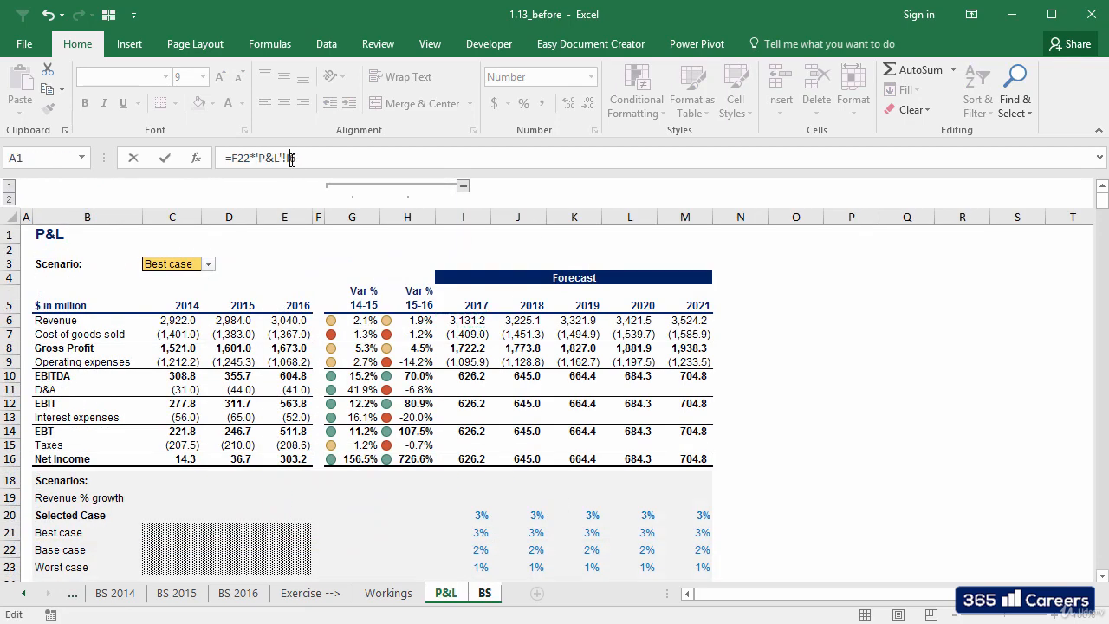
pyautogui.press('Return')
# Copy the Other assets formula from F9 across the forecast years to J9
pyautogui.press('Up')
pyautogui.hotkey('ctrl', 'c')
pyautogui.hotkey('shift', 'Right')
pyautogui.hotkey('shift', 'Right')
pyautogui.hotkey('shift', 'Right')
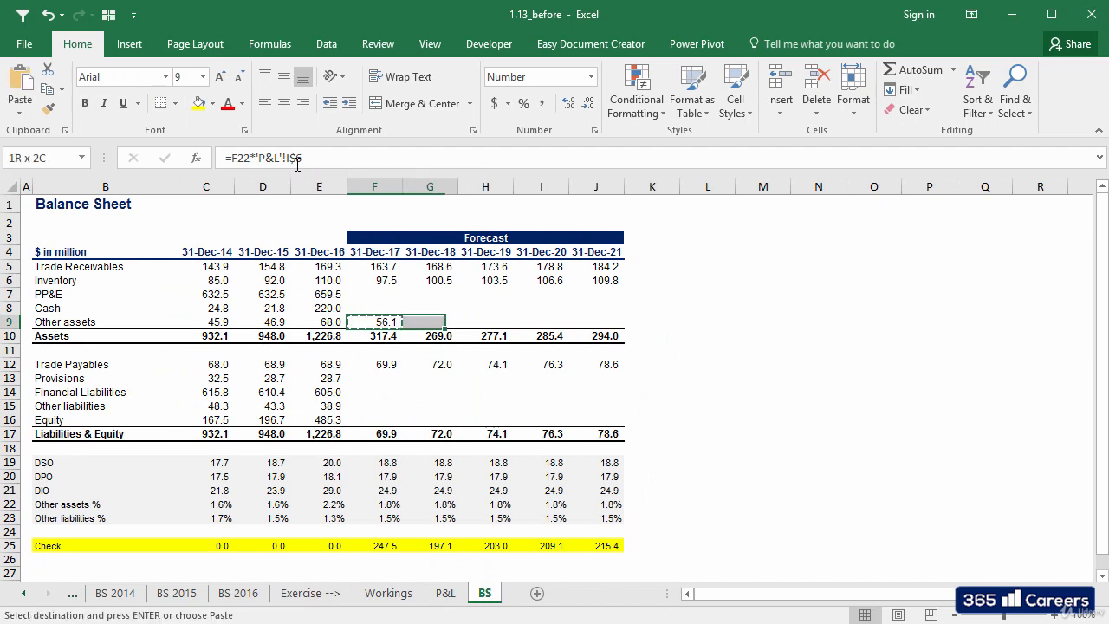
pyautogui.hotkey('shift', 'Right')
pyautogui.hotkey('ctrl', 'v')
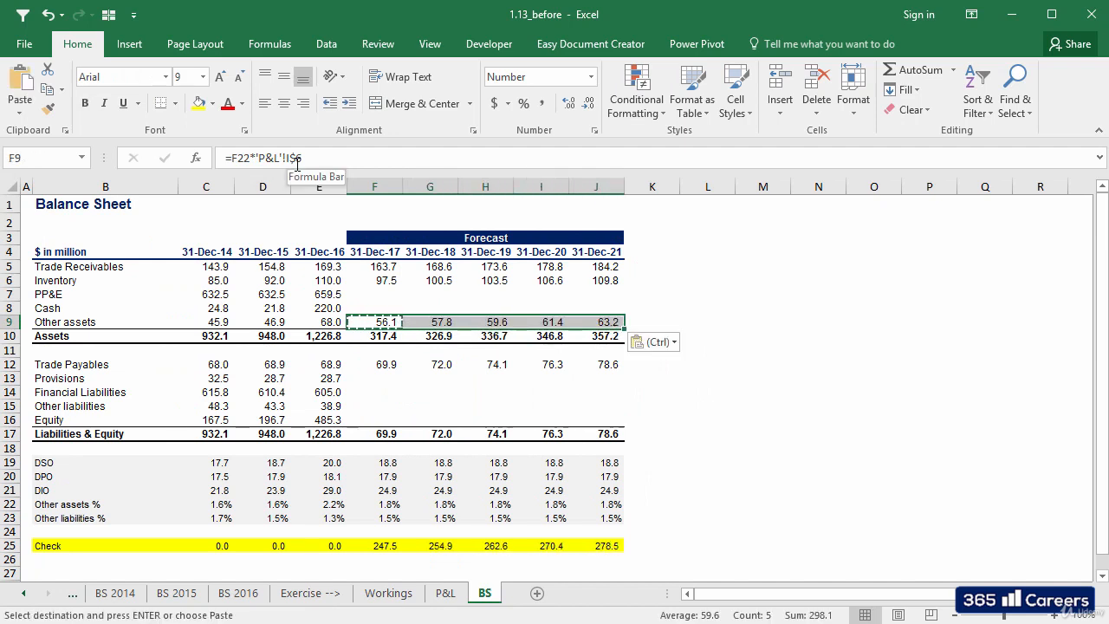
# Paste the copied Other assets formula into the 2017 Other liabilities cell F15
pyautogui.press('Down')
pyautogui.press('Down')
pyautogui.press('Left')
pyautogui.press('Down')
pyautogui.press('Down')
pyautogui.press('Down')
pyautogui.press('Down')
pyautogui.press('Right')
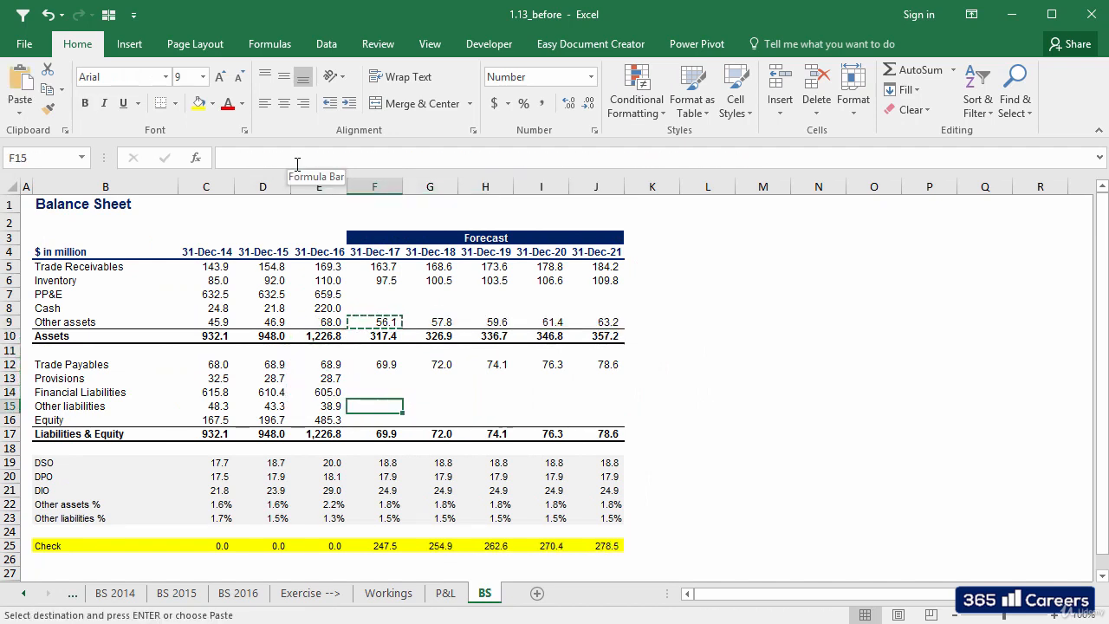
pyautogui.hotkey('ctrl', 'v')
# Point the percentage reference in the F15 formula to the 2017 Other liabilities % in F23
pyautogui.press('F2')
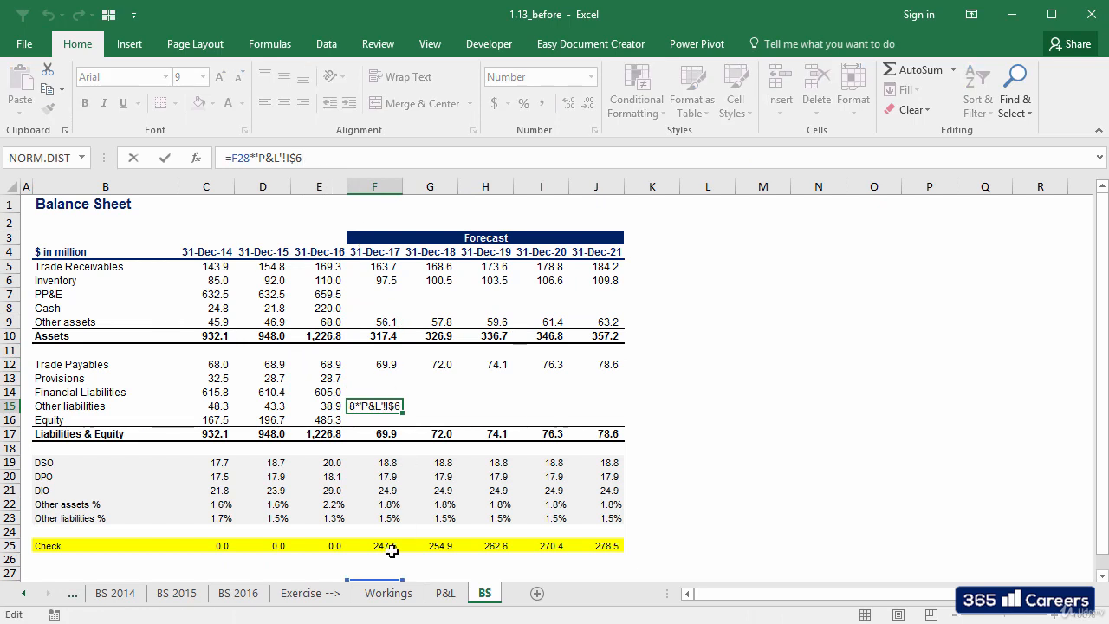
pyautogui.moveTo(379, 577); pyautogui.dragTo(381, 518)
pyautogui.hotkey('ctrl', 'Return')
# Copy the Other liabilities formula from F15 across the forecast years to J15
pyautogui.hotkey('ctrl', 'c')
pyautogui.hotkey('shift', 'Right')
pyautogui.hotkey('shift', 'Right')
pyautogui.hotkey('shift', 'Right')
pyautogui.hotkey('shift', 'Right')
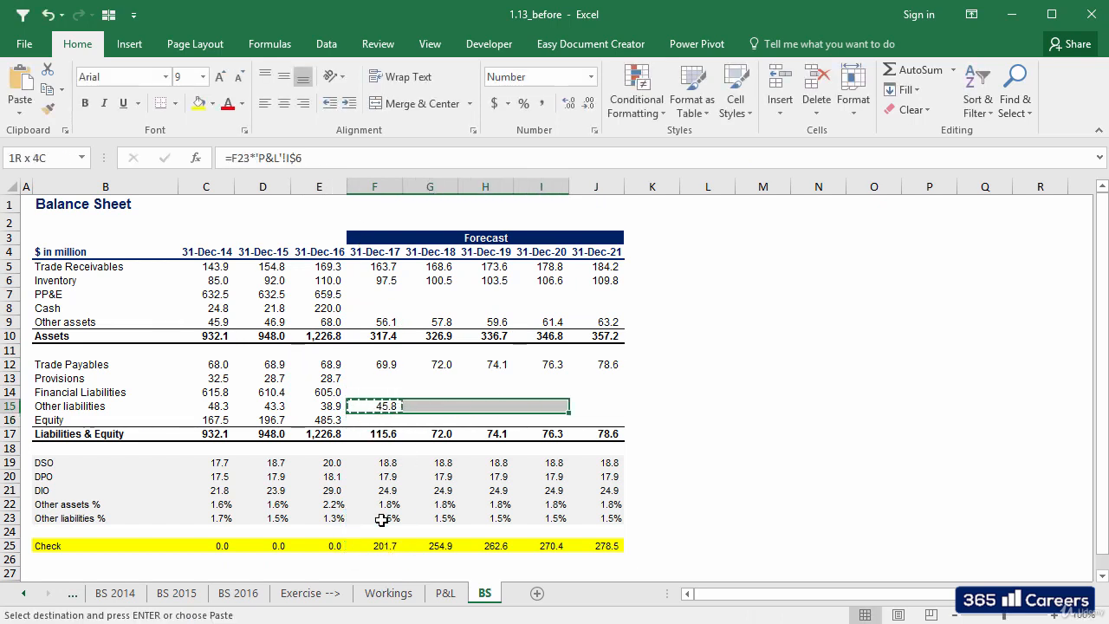
pyautogui.hotkey('ctrl', 'v')
pyautogui.press('Escape')
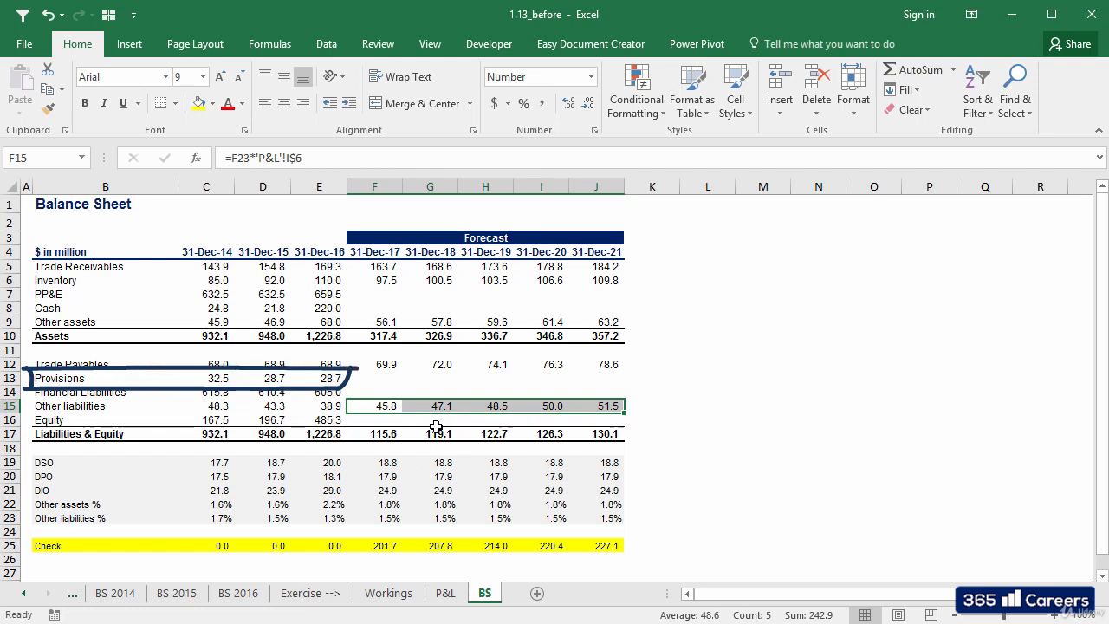
# Set 2017 Provisions in F13 equal to the 2016 amount with the absolute reference =$E$13
pyautogui.click(381, 378)
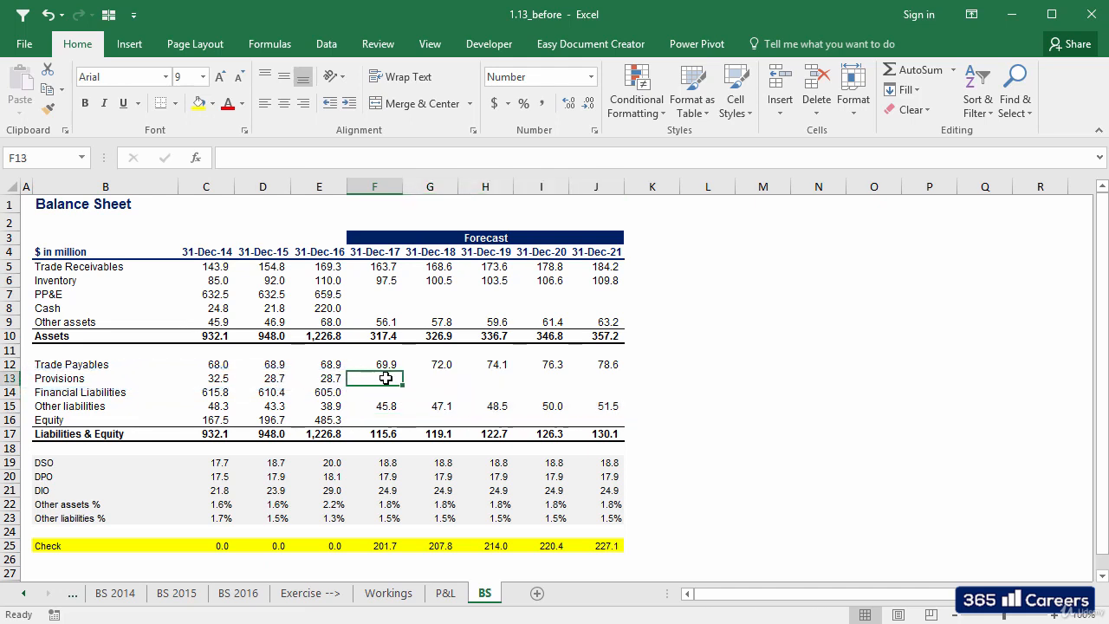
pyautogui.write('=')
pyautogui.click(329, 379)
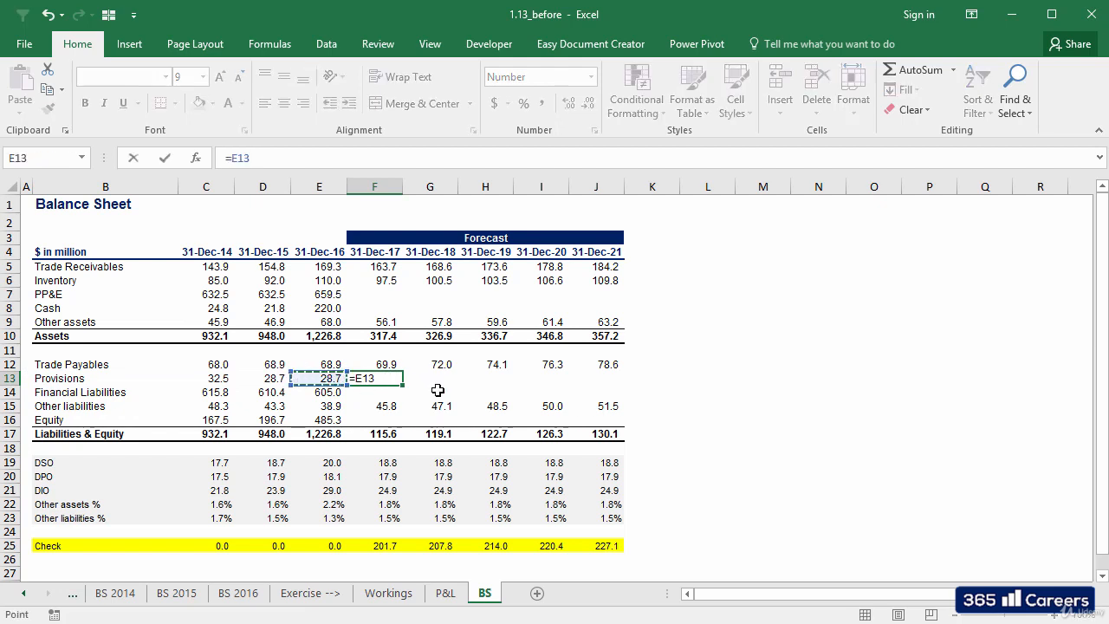
pyautogui.press('F4')
pyautogui.hotkey('ctrl', 'Return')
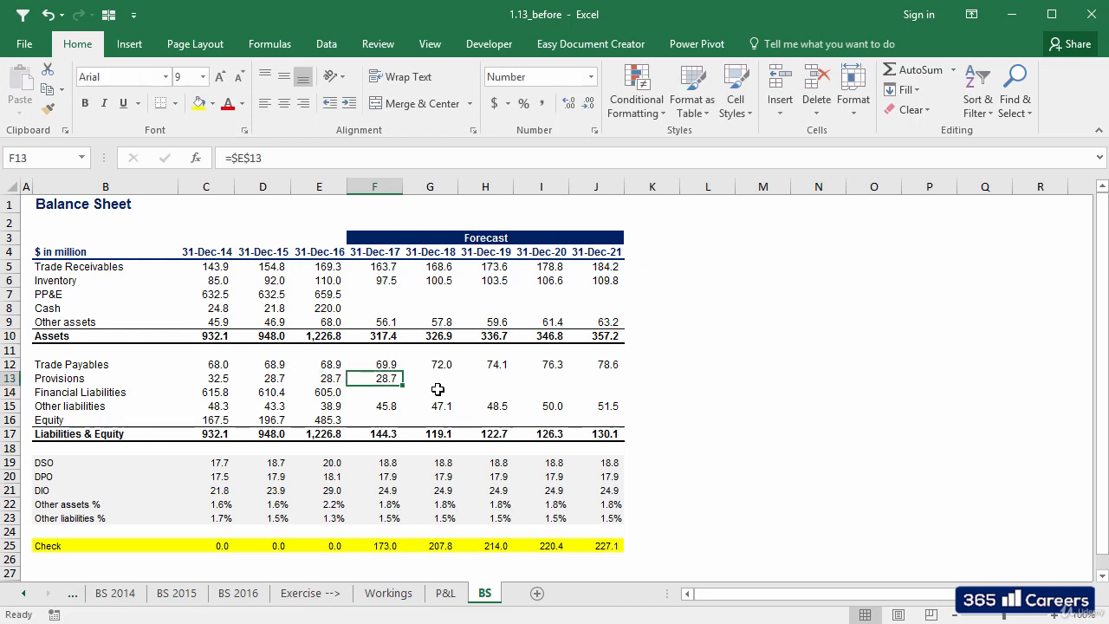
# Copy the Provisions formula from F13 across the forecast years to J13
pyautogui.hotkey('ctrl', 'c')
pyautogui.hotkey('shift', 'Right')
pyautogui.hotkey('shift', 'Right')
pyautogui.hotkey('shift', 'Right')
pyautogui.hotkey('shift', 'Right')
pyautogui.hotkey('ctrl', 'v')
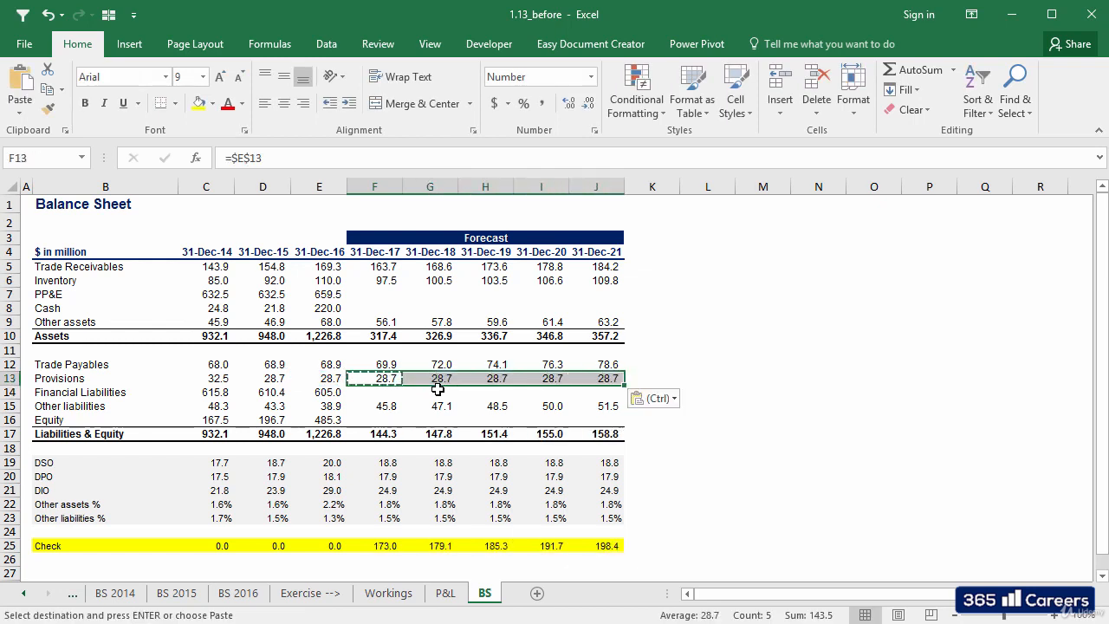
pyautogui.press('Escape')
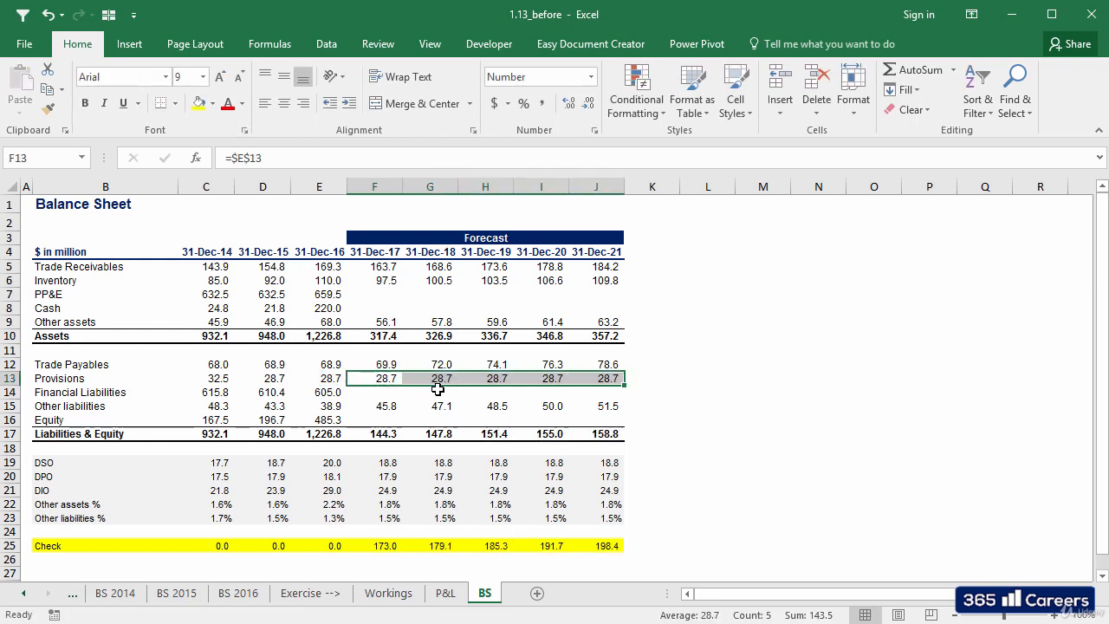
# Review which balance sheet items still need a forecast, going through PP&E, Cash, Financial Liabilities and Equity
pyautogui.click(392, 385)
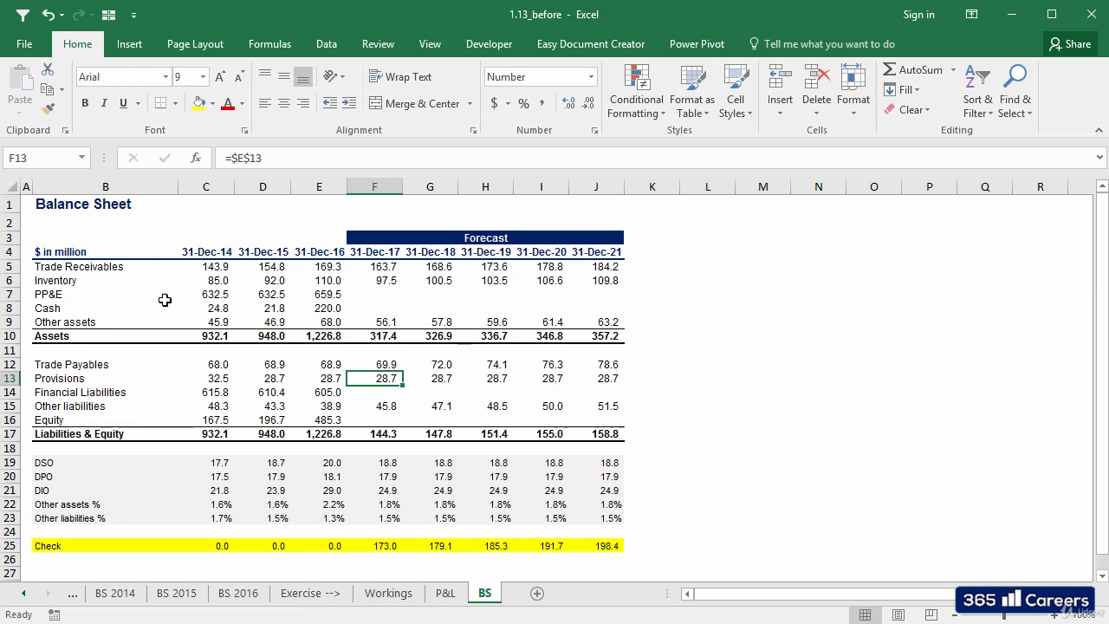
pyautogui.click(136, 298)
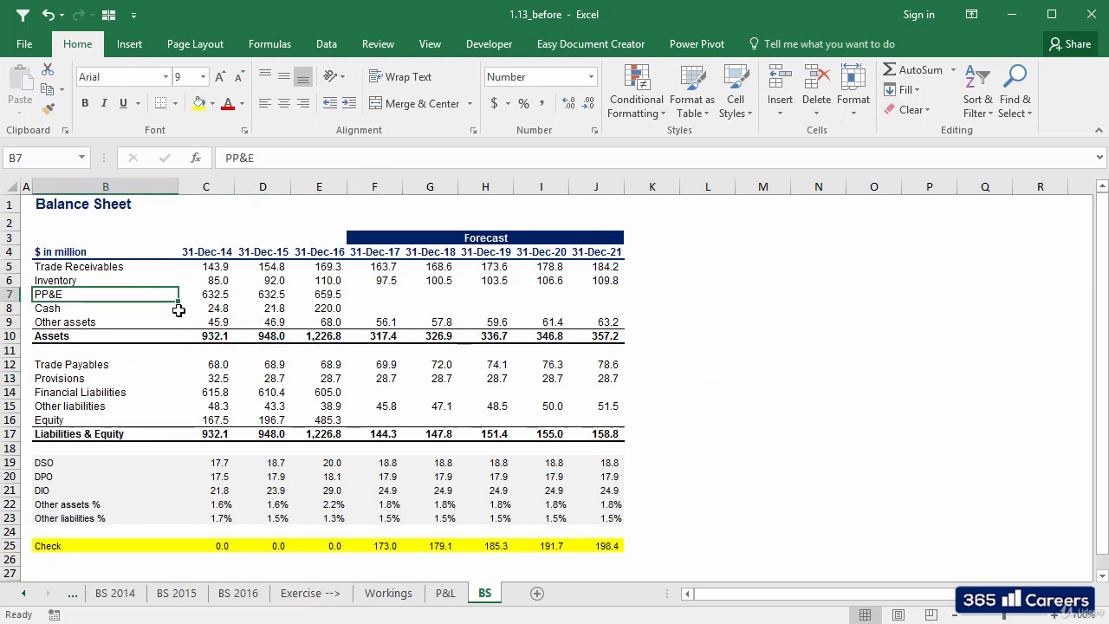
pyautogui.click(145, 310)
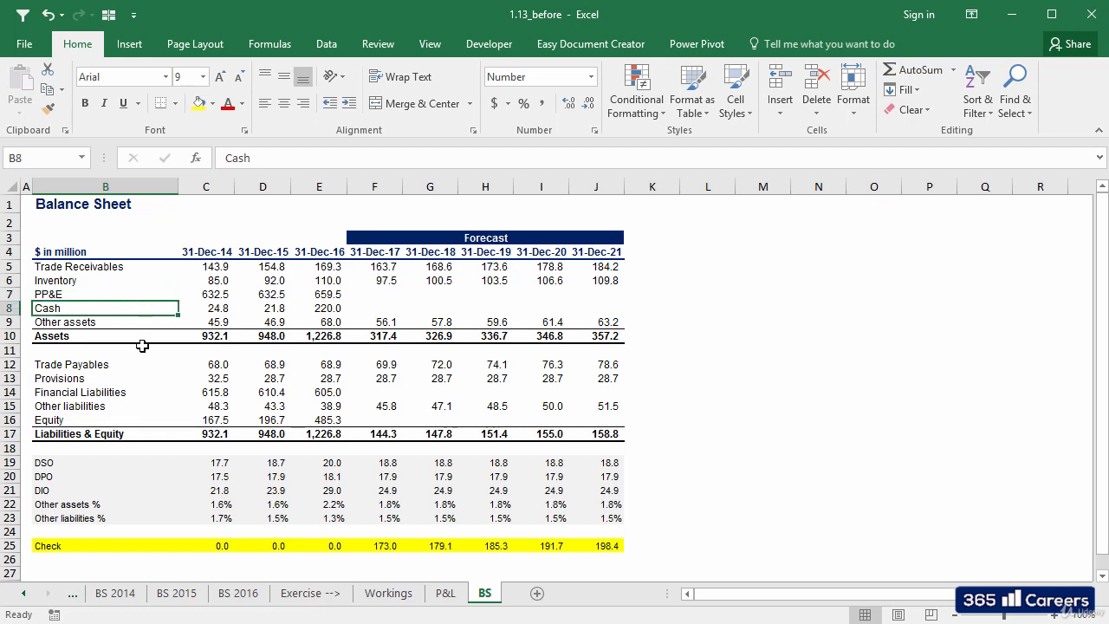
pyautogui.click(126, 391)
pyautogui.click(130, 421)
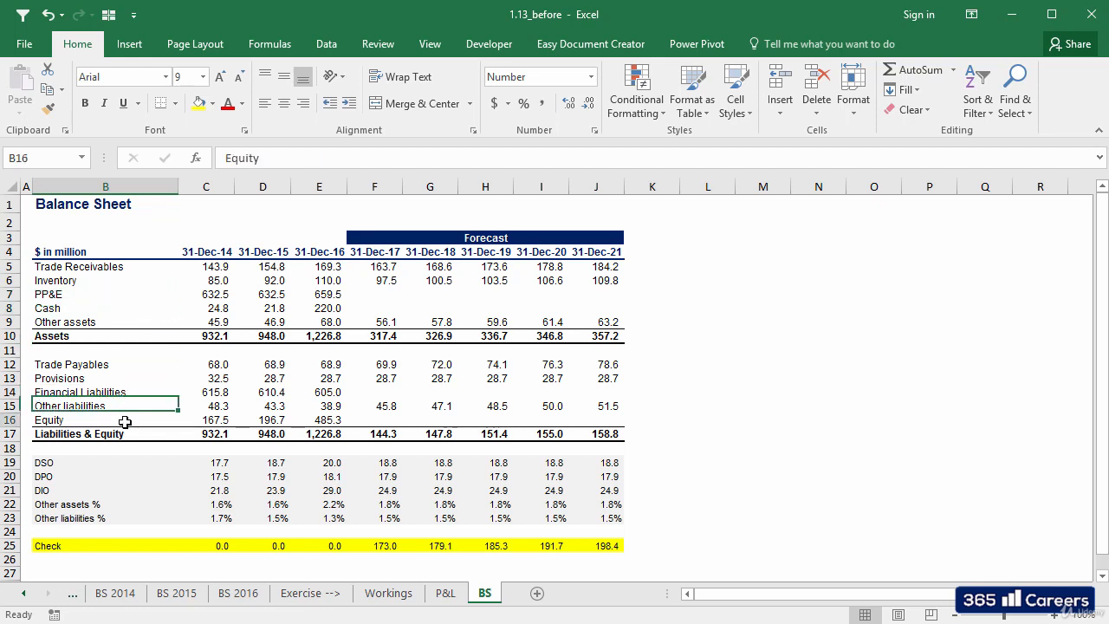